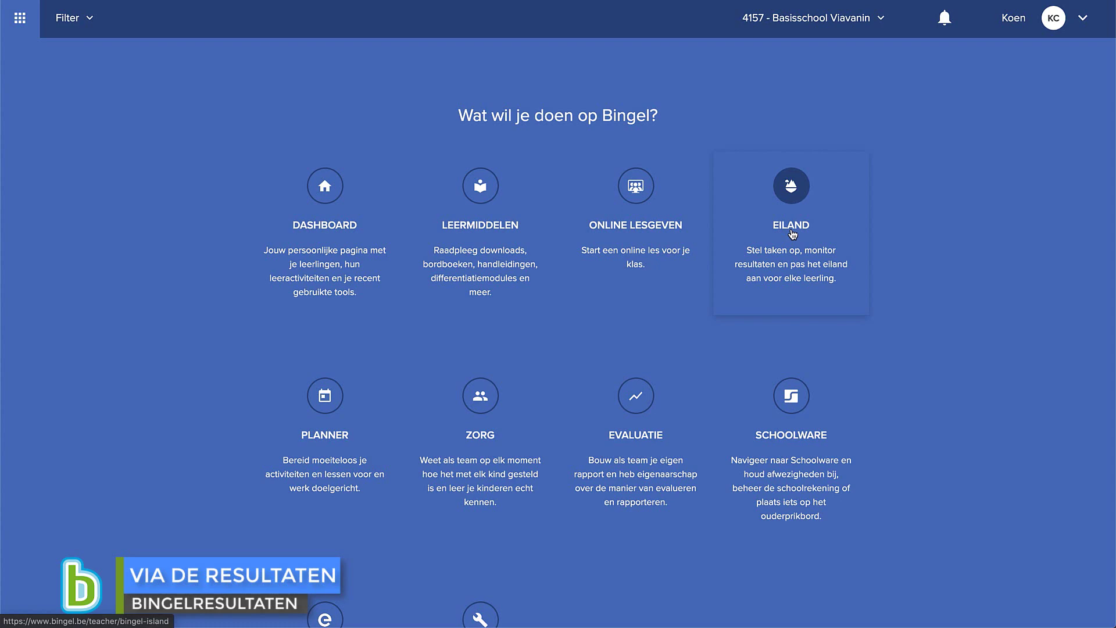
# - Open the Eiland card on the 'Wat wil je doen op Bingel?' overview
pyautogui.click(792, 234)
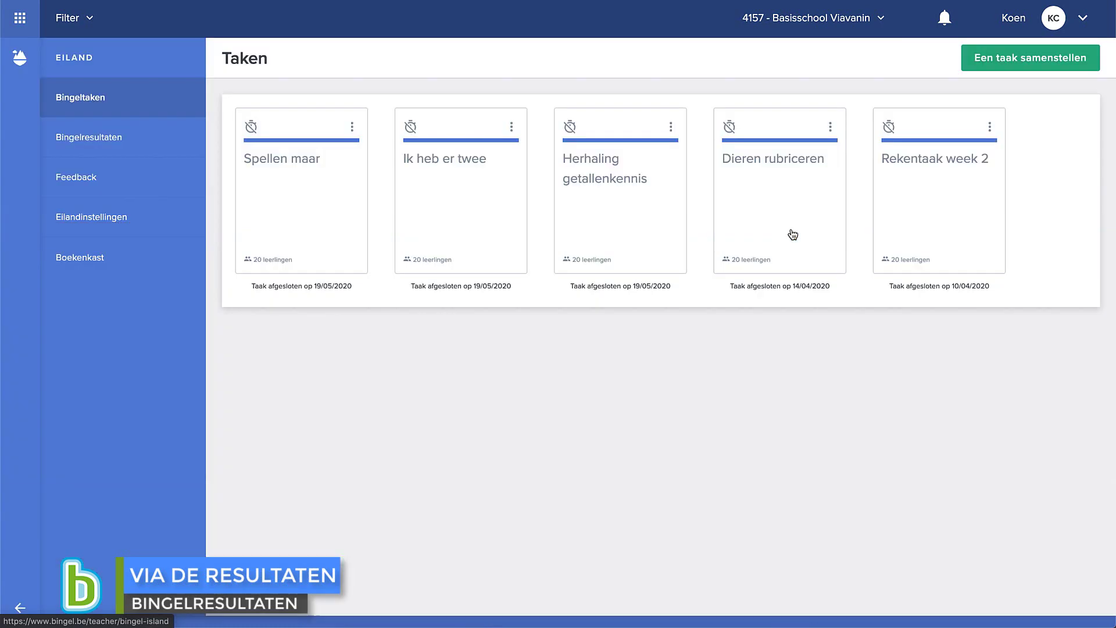
# - Show Bingelresultaten with the class, period and student filters, and scroll to the per-pupil table
pyautogui.click(129, 142)
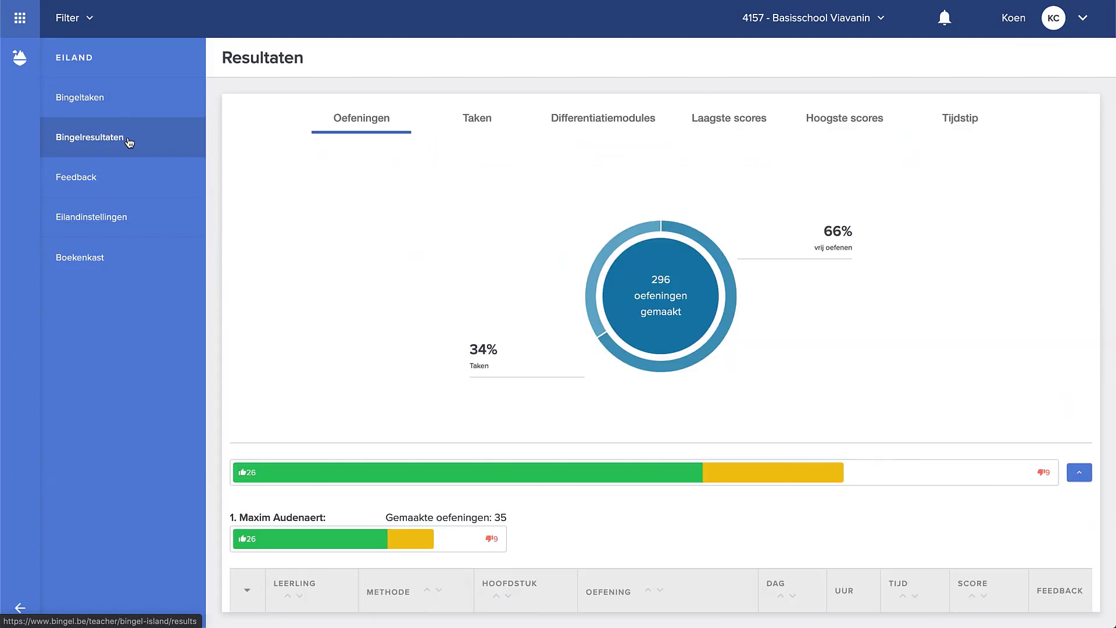
pyautogui.click(87, 18)
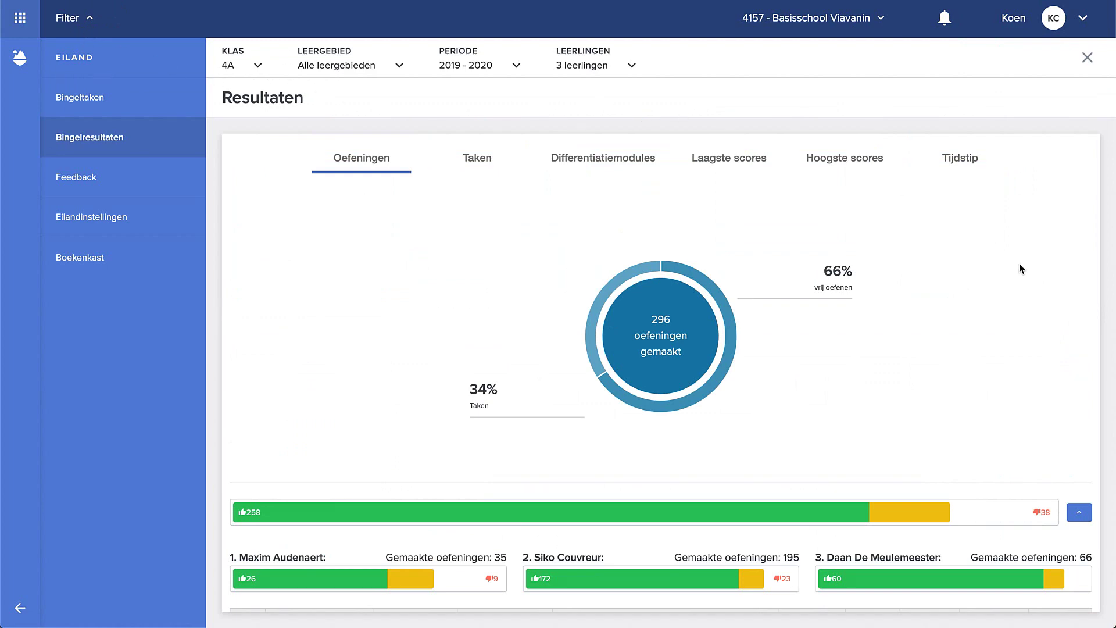
pyautogui.scroll(-4, 1019, 264)
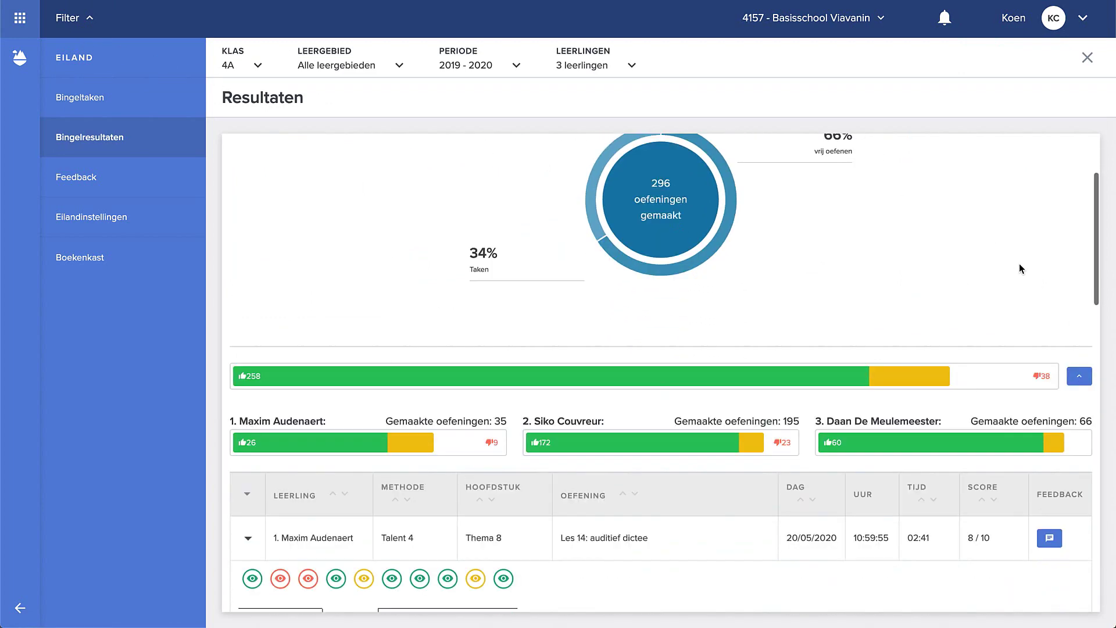
pyautogui.scroll(-3, 1018, 268)
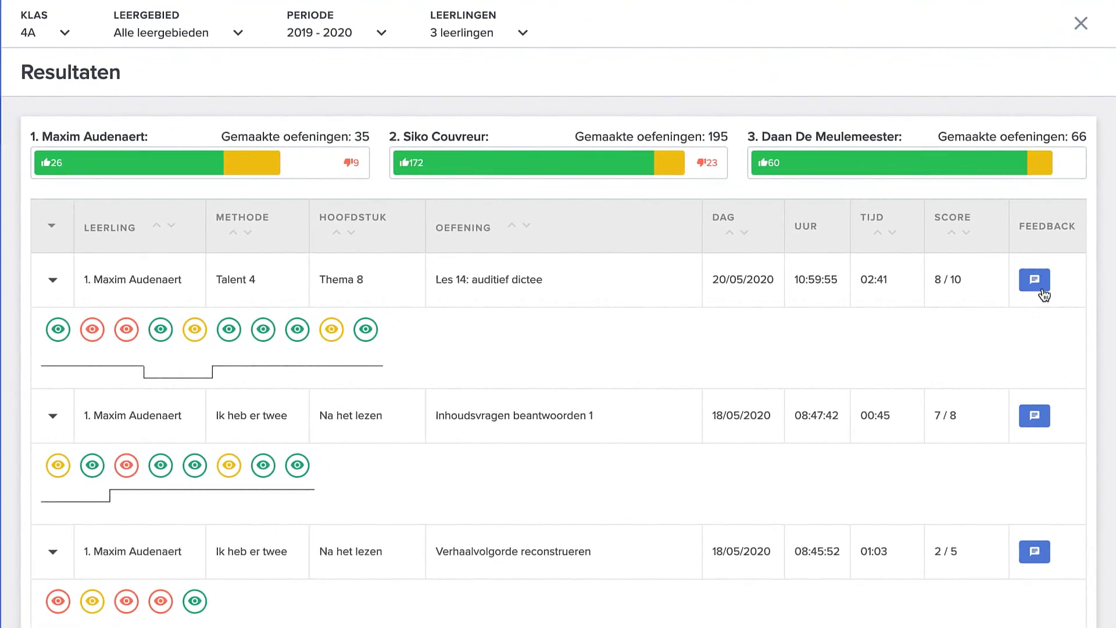
# - Start feedback on Les 14: auditief dictee with the message 'Je bent goed vooruitgegaan. Prima!'
pyautogui.click(1041, 288)
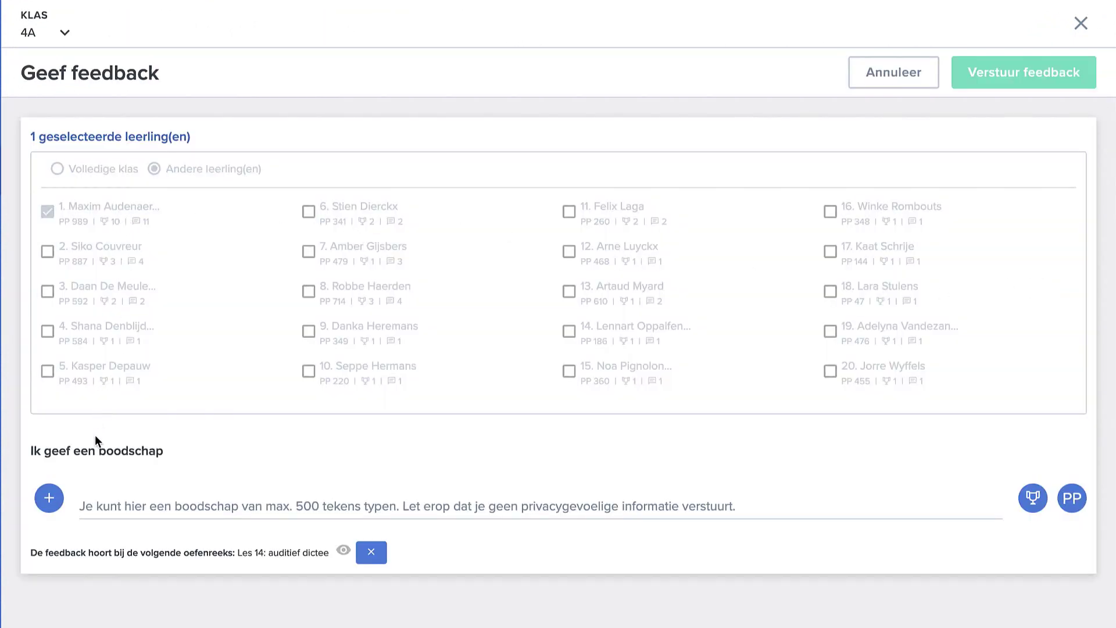
pyautogui.click(50, 505)
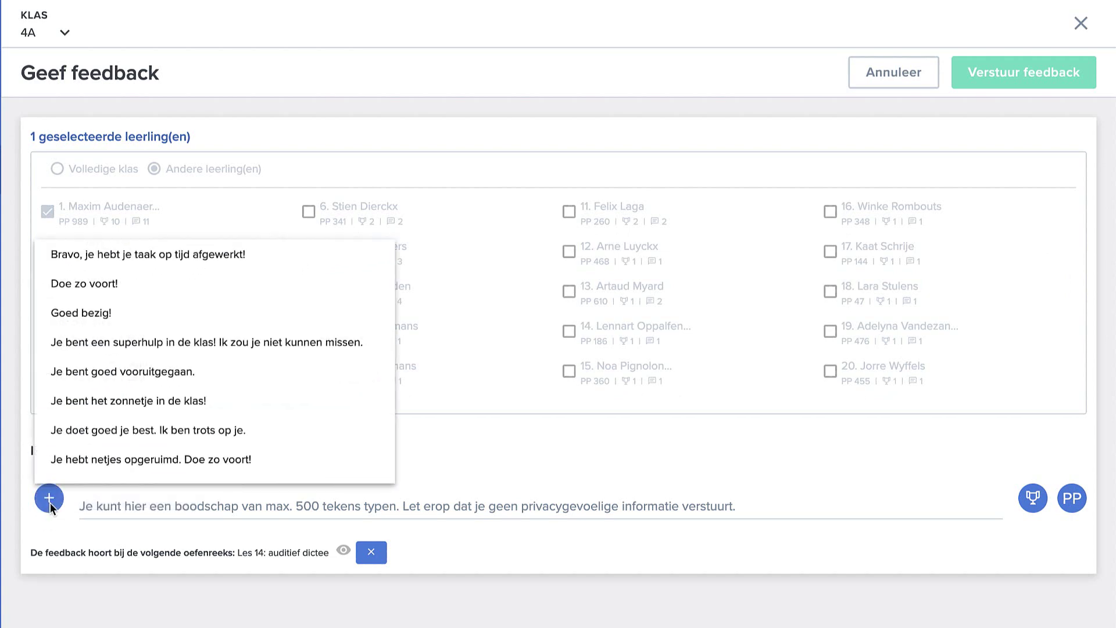
pyautogui.click(133, 377)
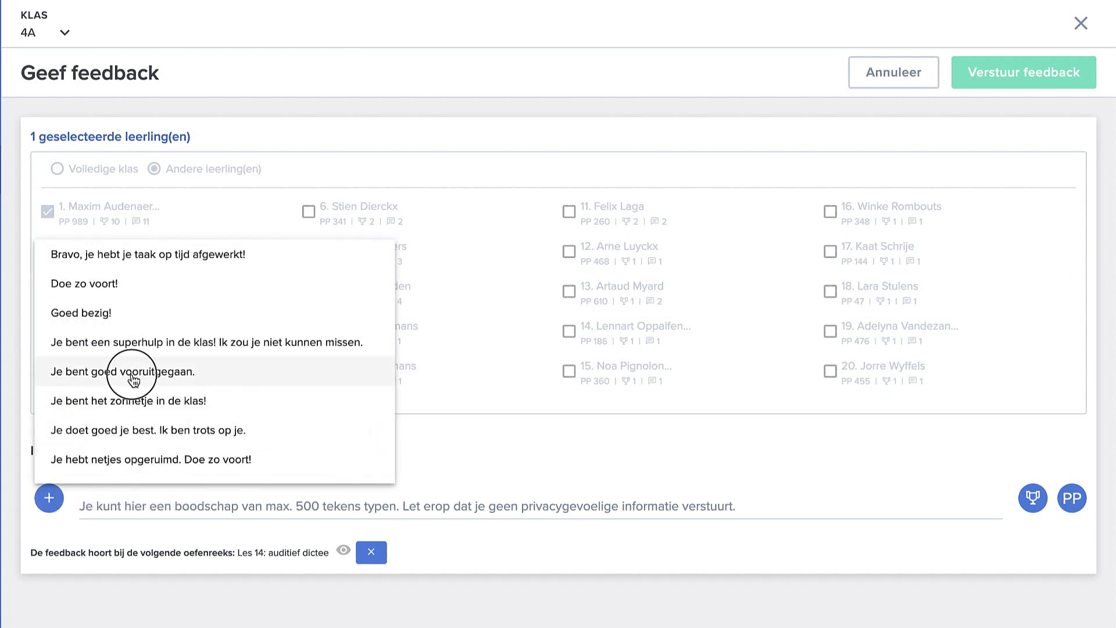
pyautogui.click(262, 507)
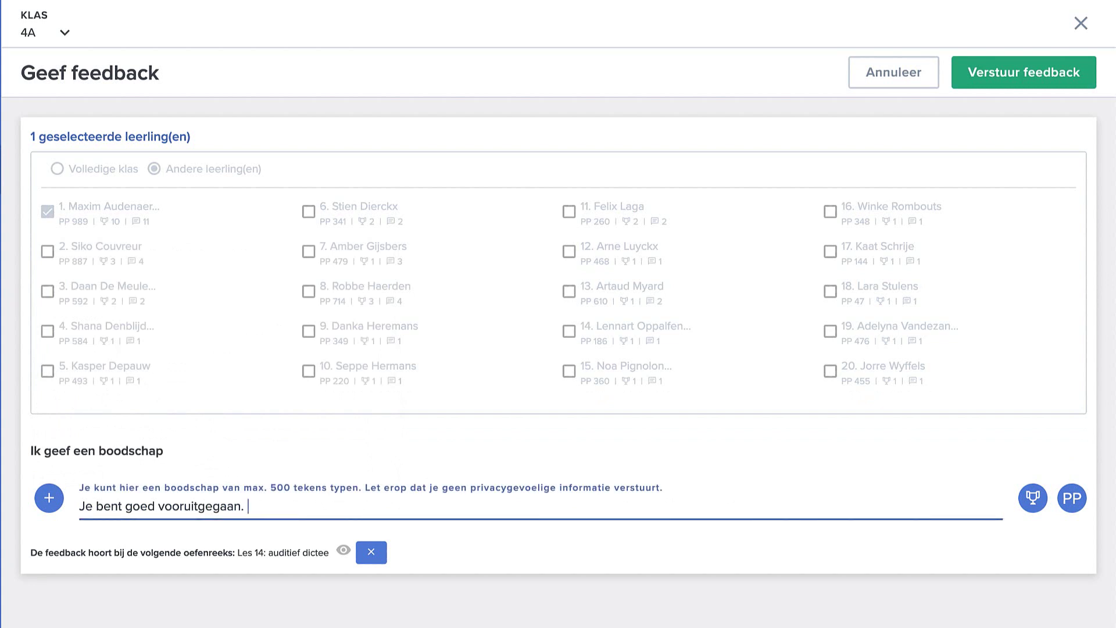
pyautogui.write('Prima!')
# - Attach the Ga zo door sticker and 40 pingping, then send the feedback
pyautogui.click(1034, 499)
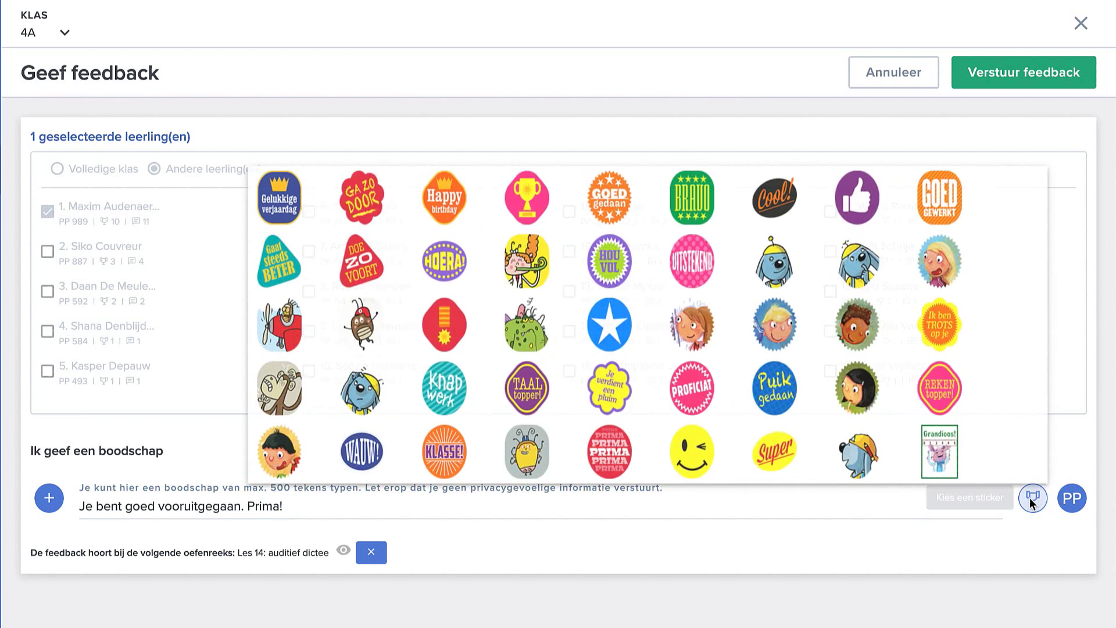
pyautogui.click(337, 201)
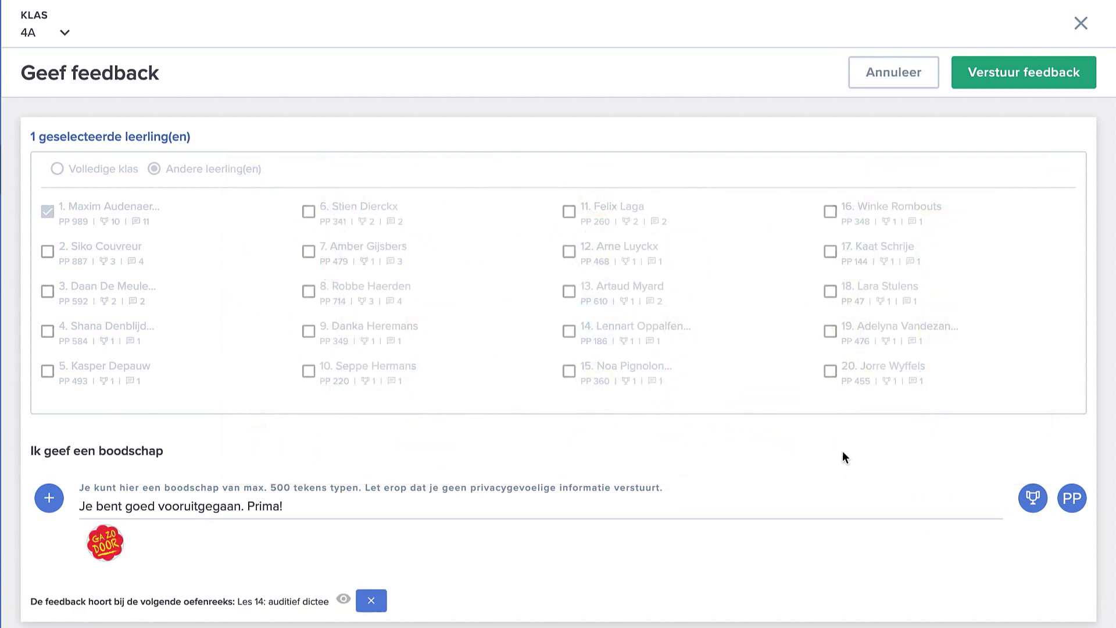
pyautogui.click(1070, 497)
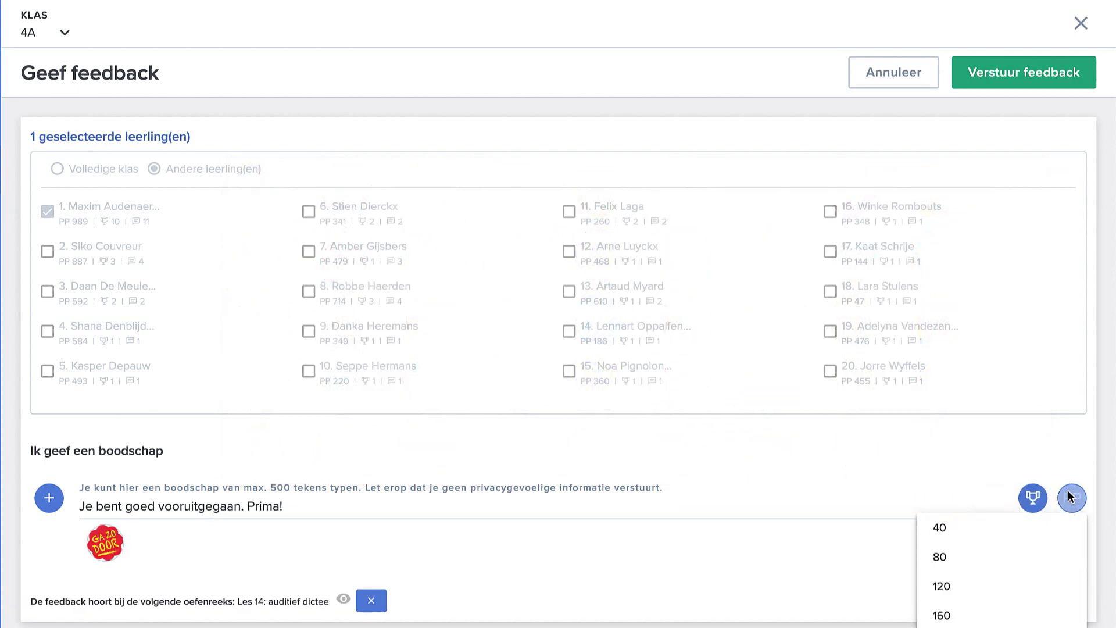
pyautogui.click(1005, 528)
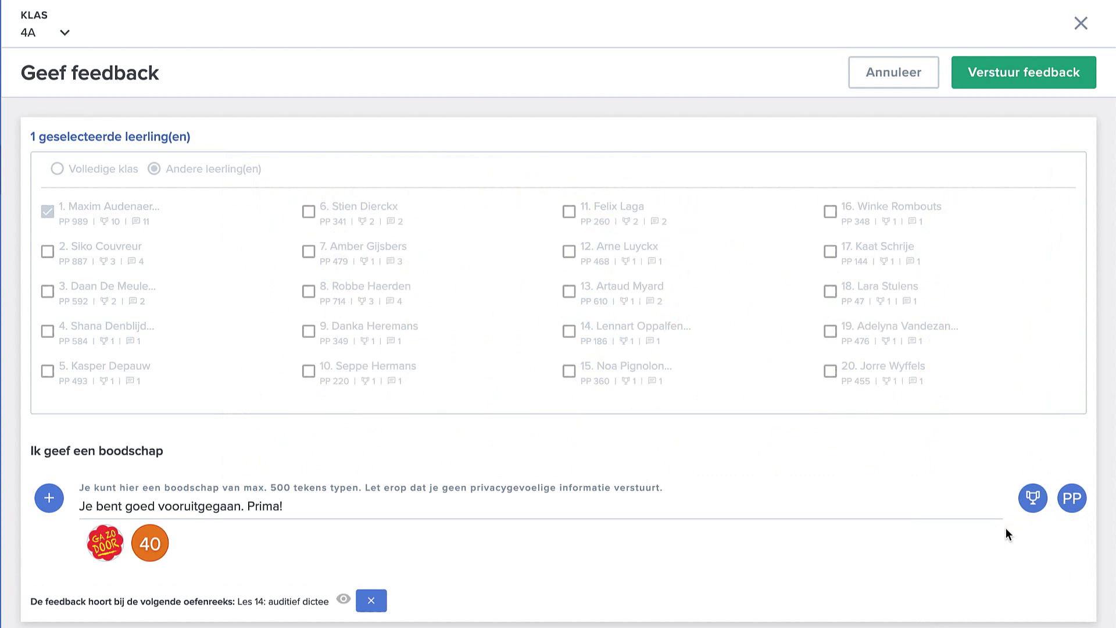
pyautogui.click(1045, 80)
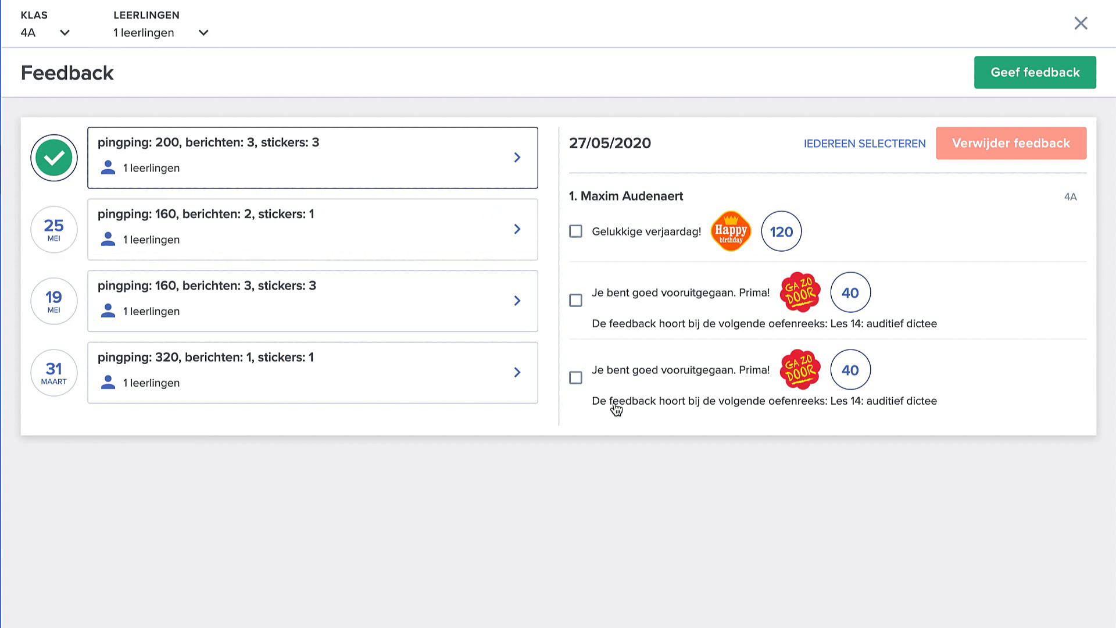
# - Delete the third, duplicate 'Je bent goed vooruitgegaan. Prima!' feedback item and confirm
pyautogui.click(575, 379)
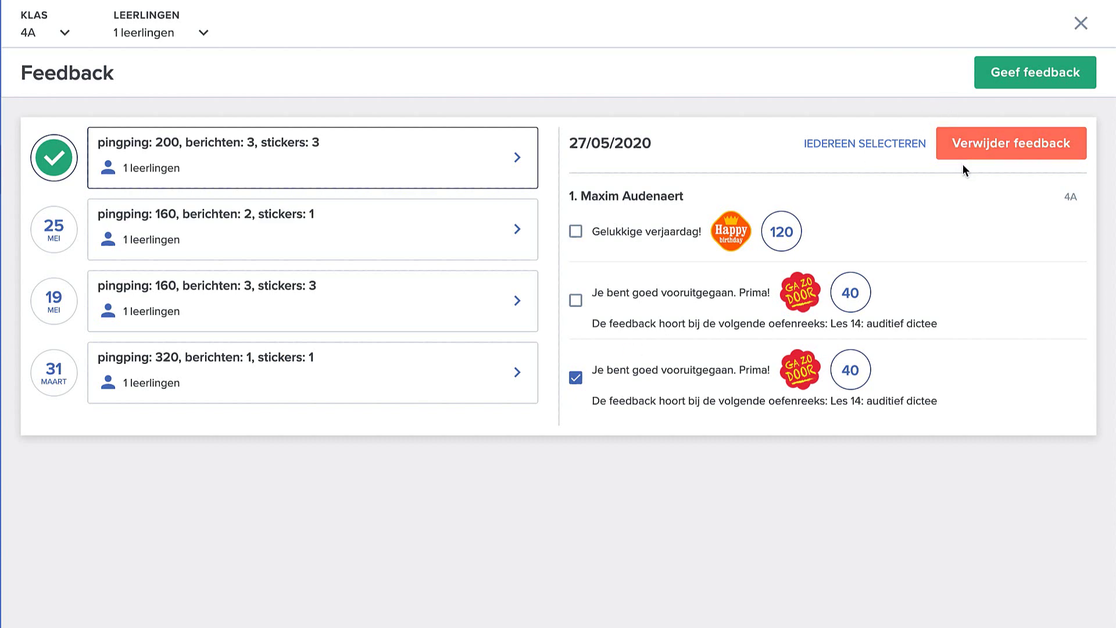
pyautogui.click(990, 143)
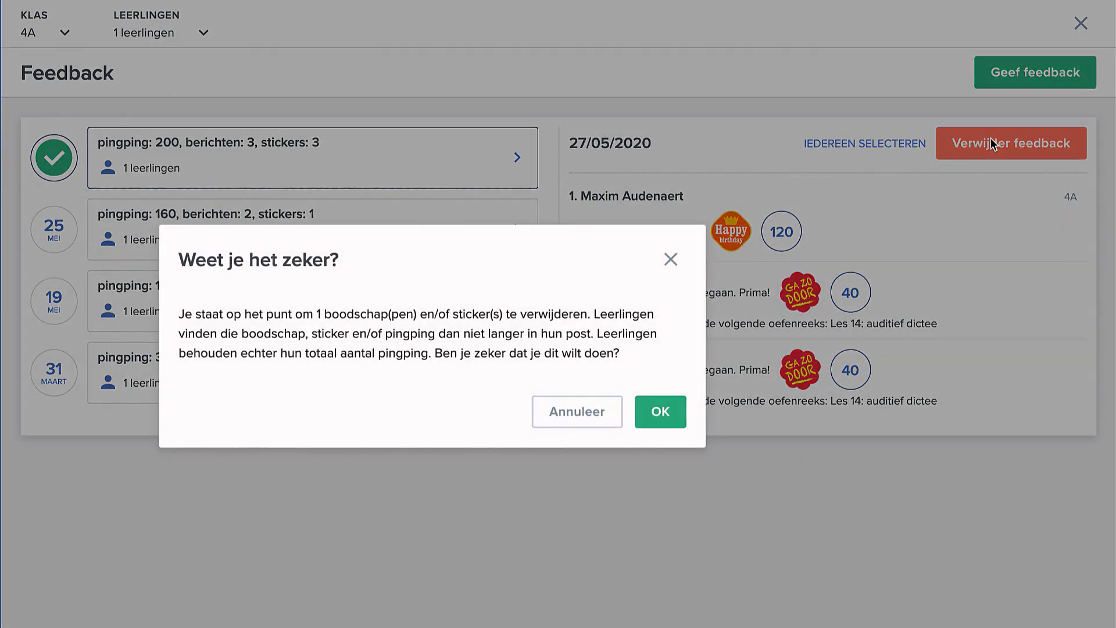
pyautogui.click(659, 412)
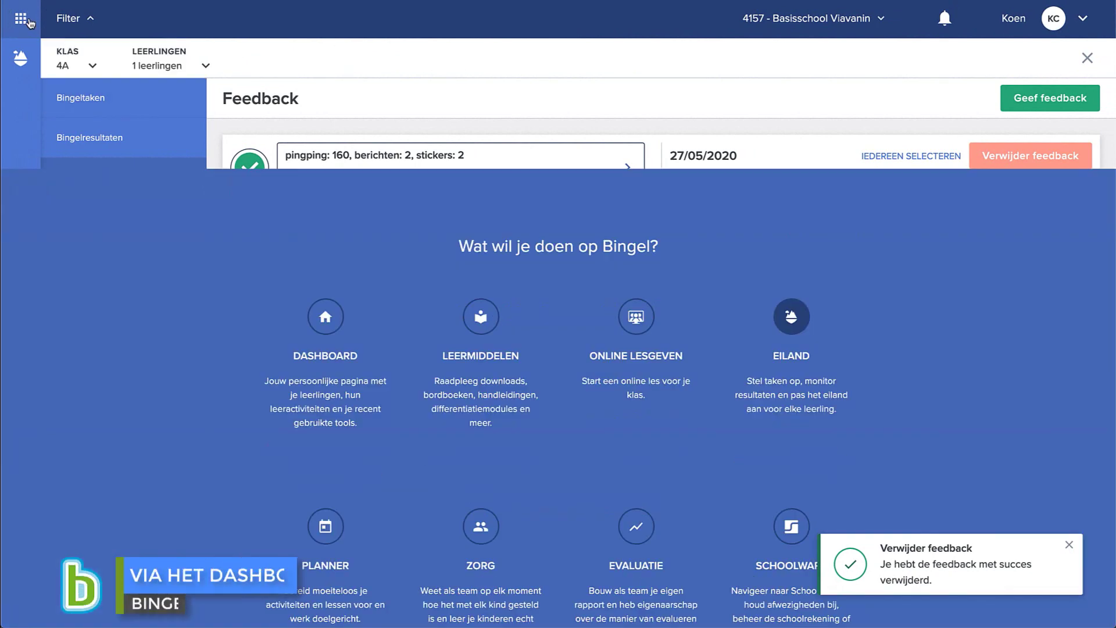
# - Go to the Dashboard, open the first 4A student's Leerlinginformatie page and start new feedback
pyautogui.click(20, 18)
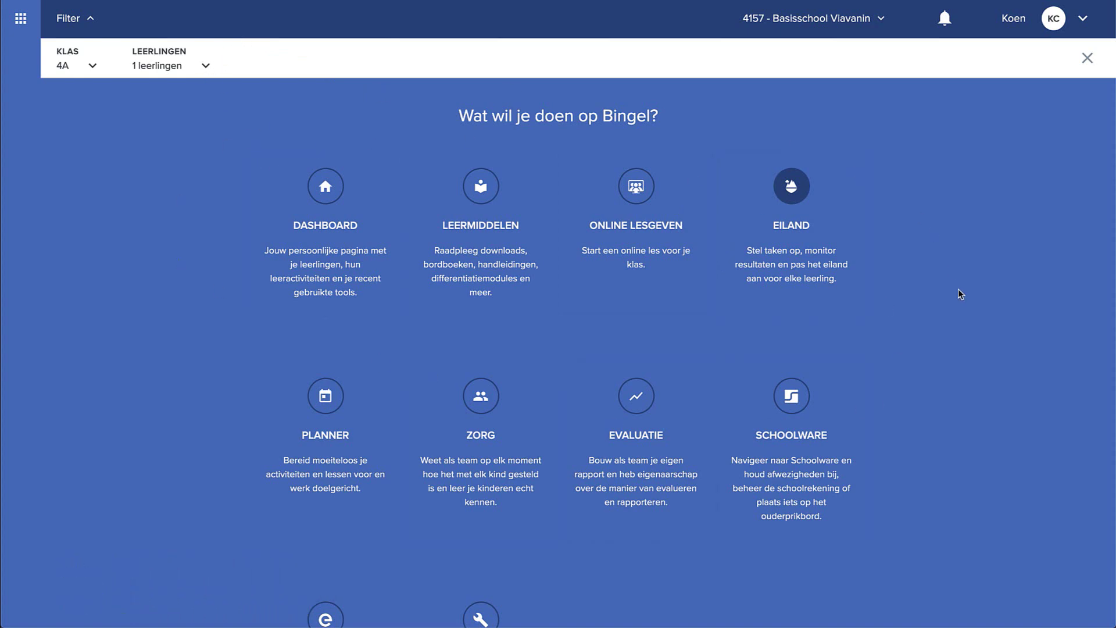
pyautogui.click(310, 221)
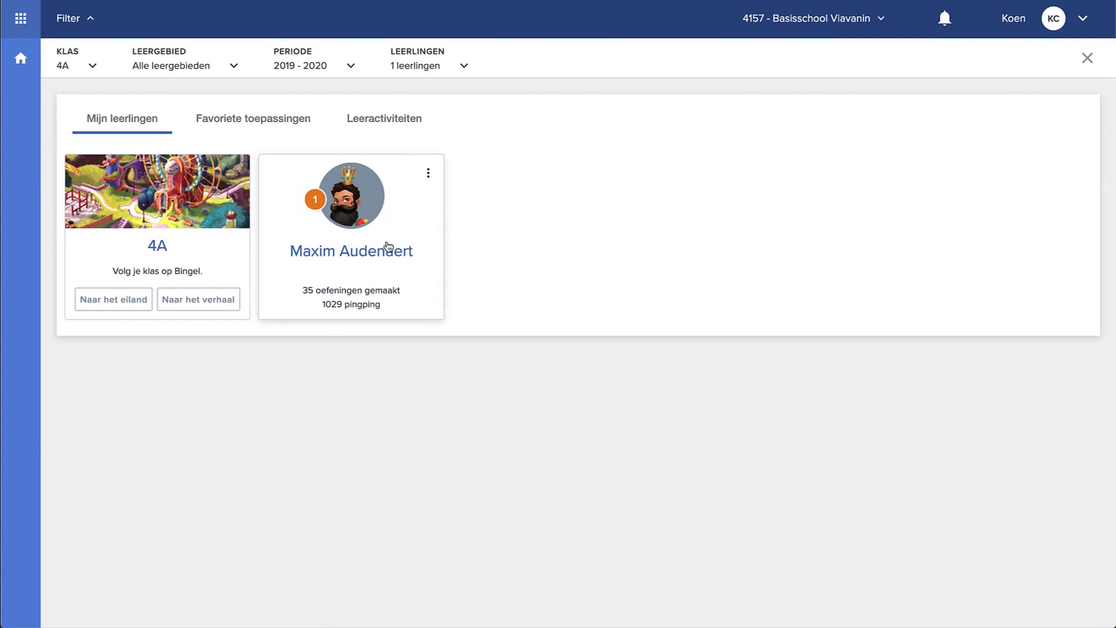
pyautogui.click(387, 246)
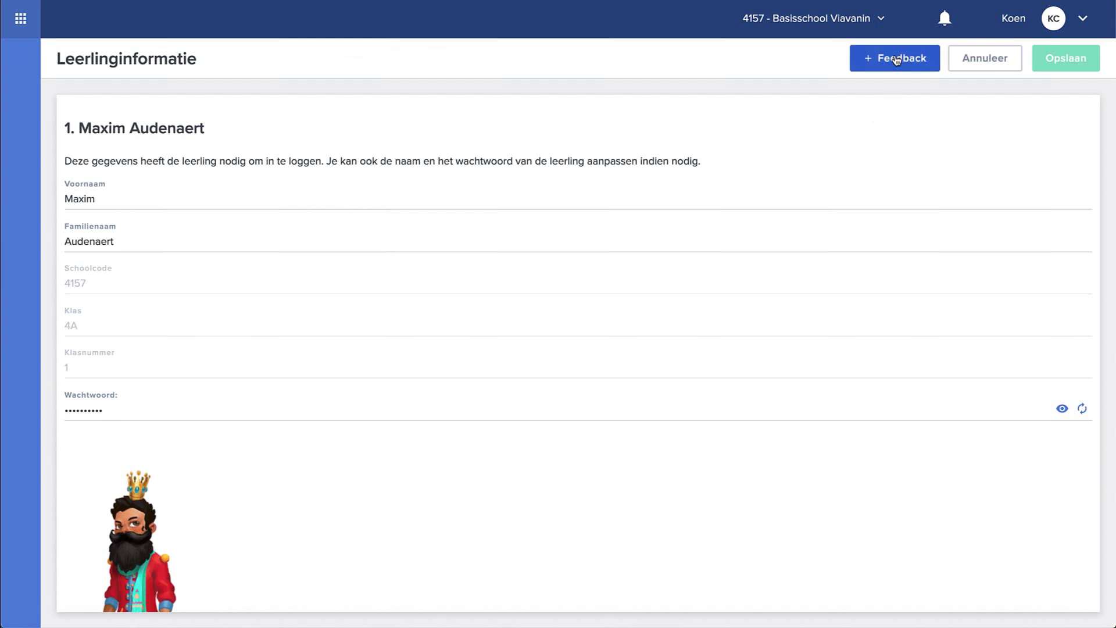
pyautogui.click(897, 60)
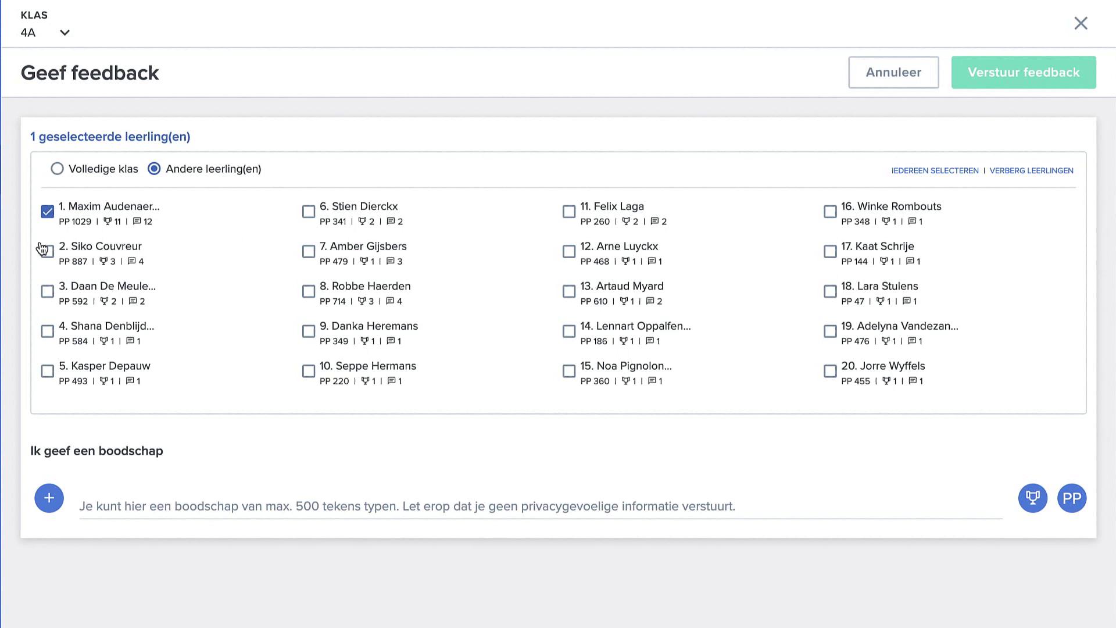
# - Change the recipients to students 4 and 5 and write 'Gelukkige verjaardag!'
pyautogui.click(48, 211)
pyautogui.click(47, 333)
pyautogui.click(47, 372)
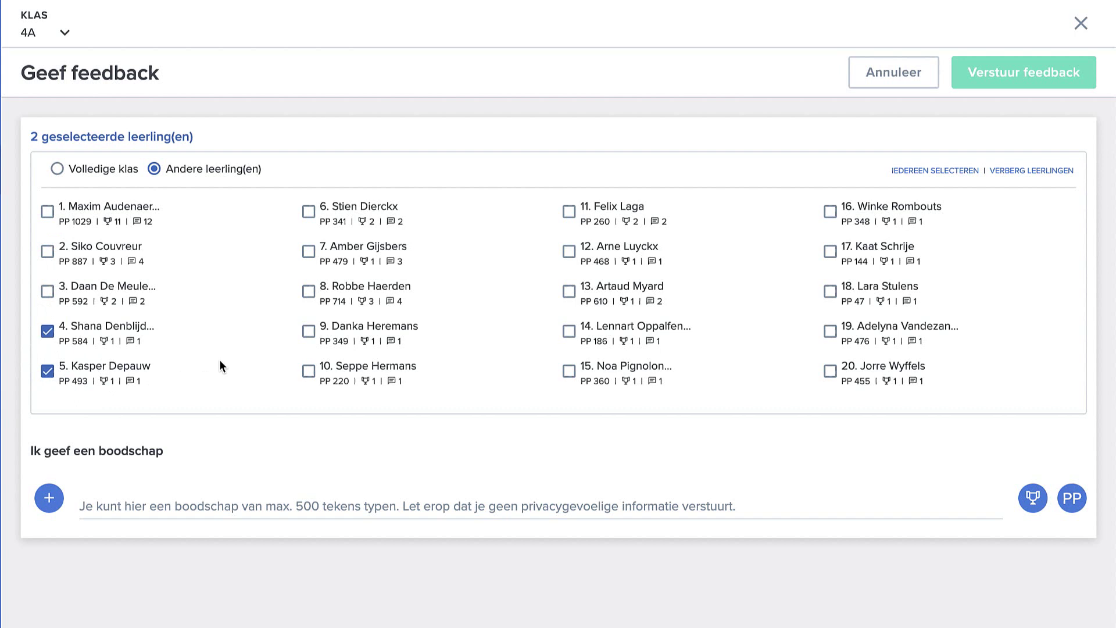
pyautogui.click(126, 503)
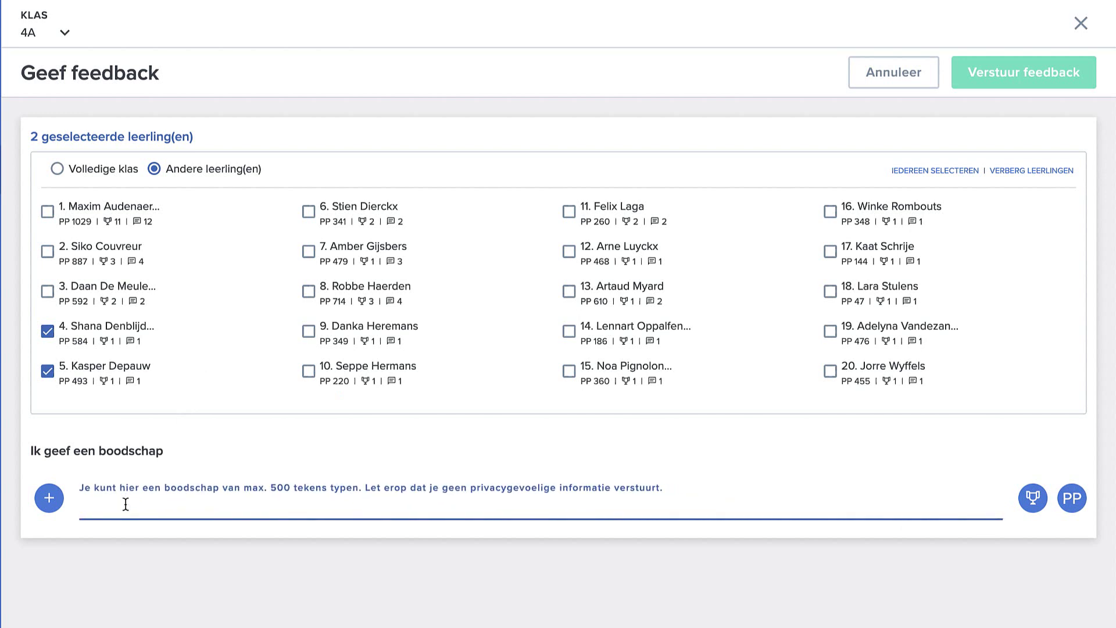
pyautogui.write('Gelukkige ve')
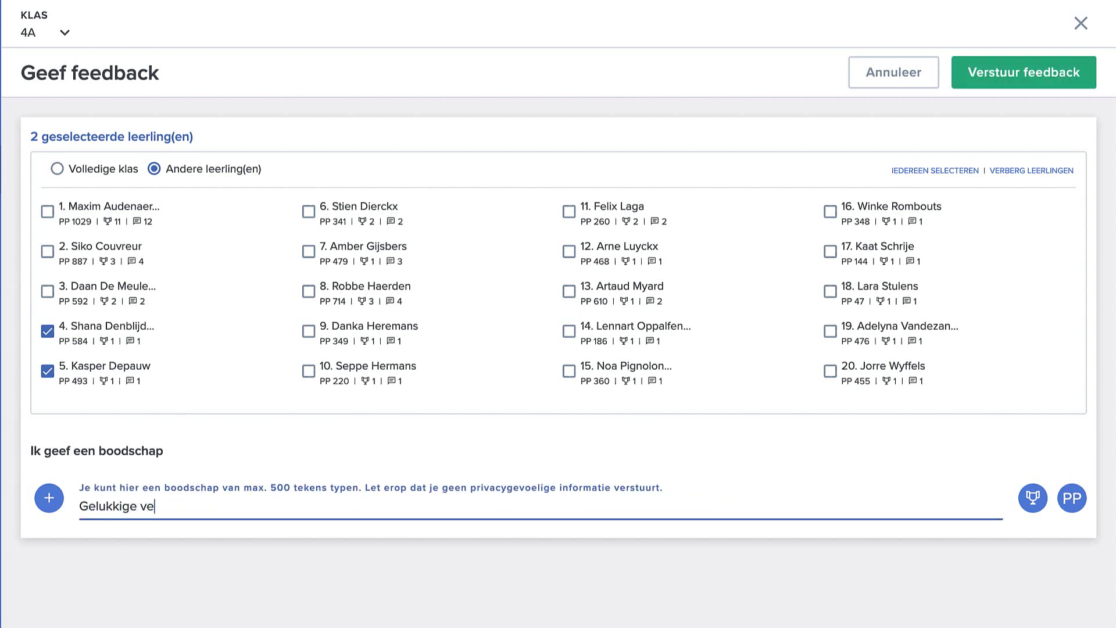
pyautogui.write('rjaardag!')
# - Add the Gelukkige verjaardag sticker and 80 pingping, then send the feedback
pyautogui.click(1029, 502)
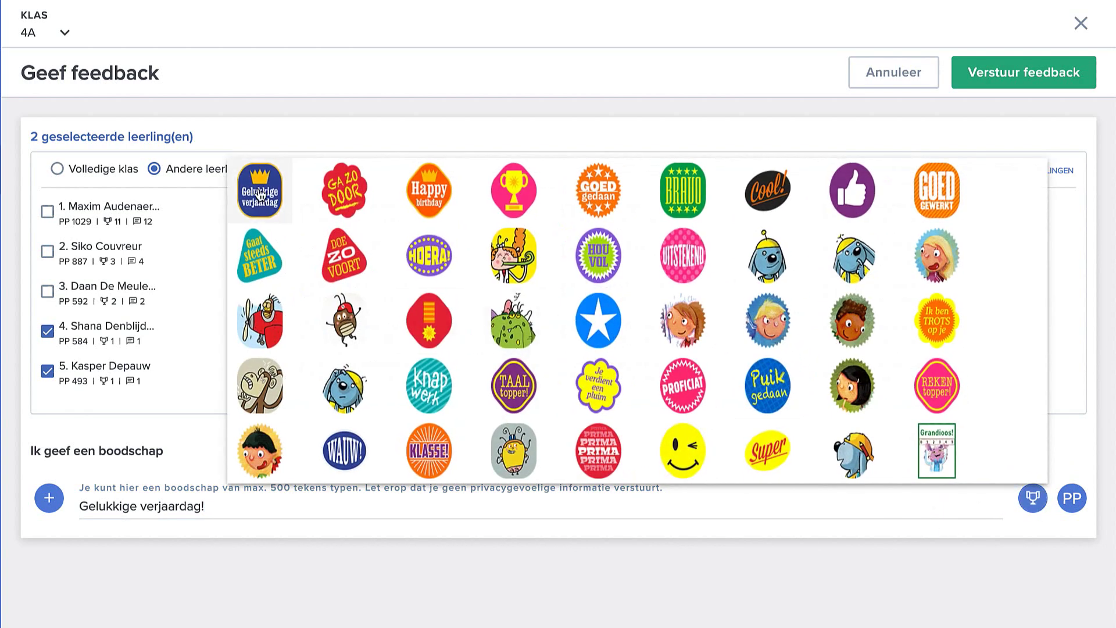
pyautogui.click(259, 189)
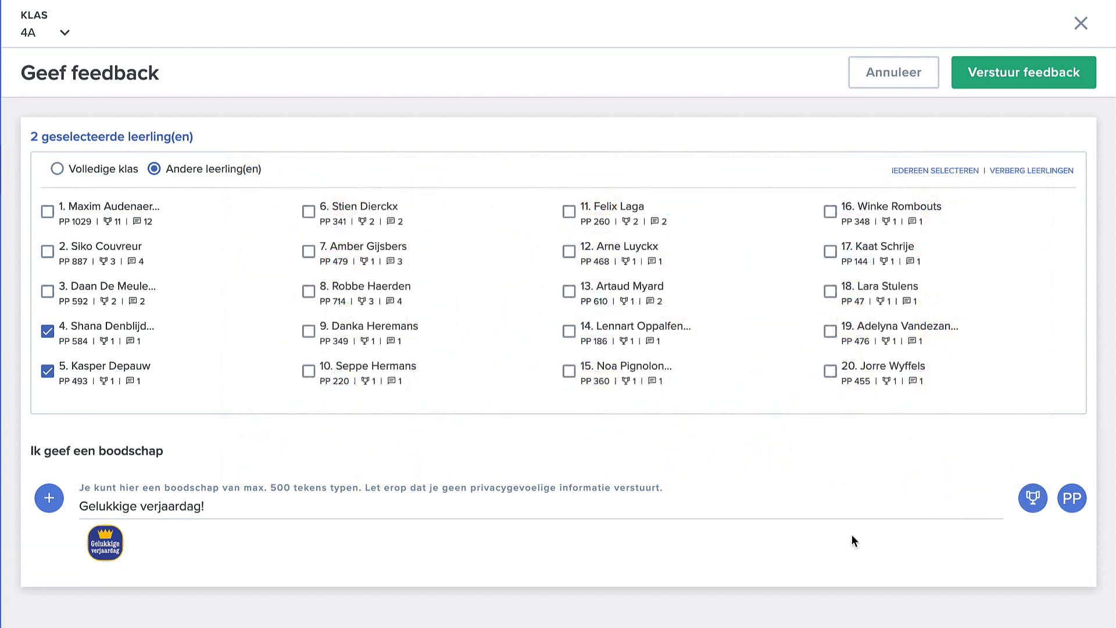
pyautogui.click(1067, 501)
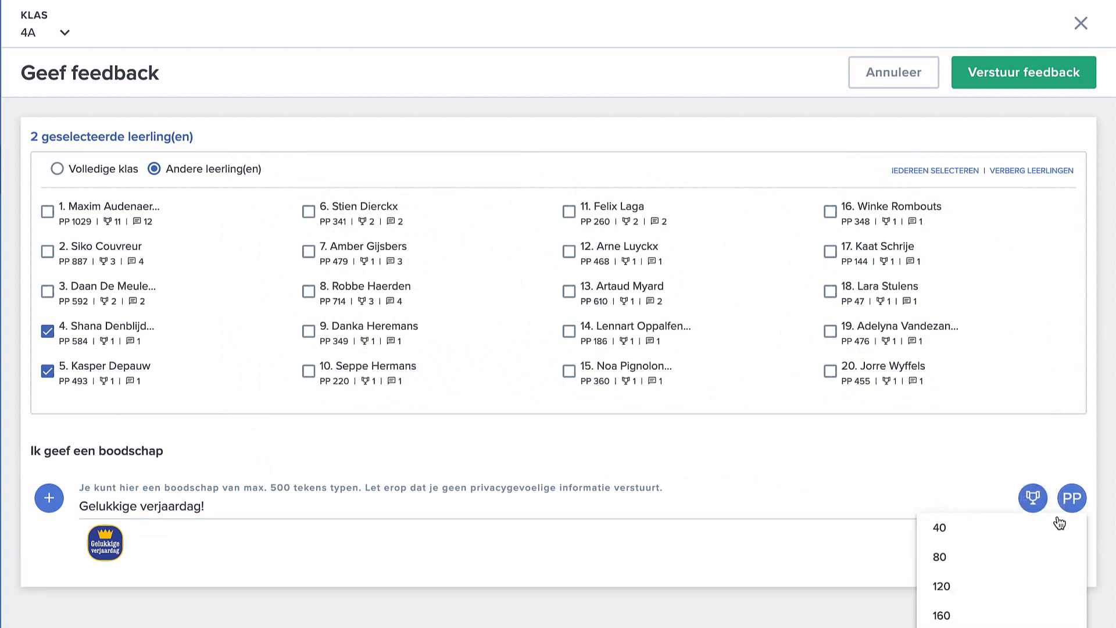
pyautogui.click(1035, 553)
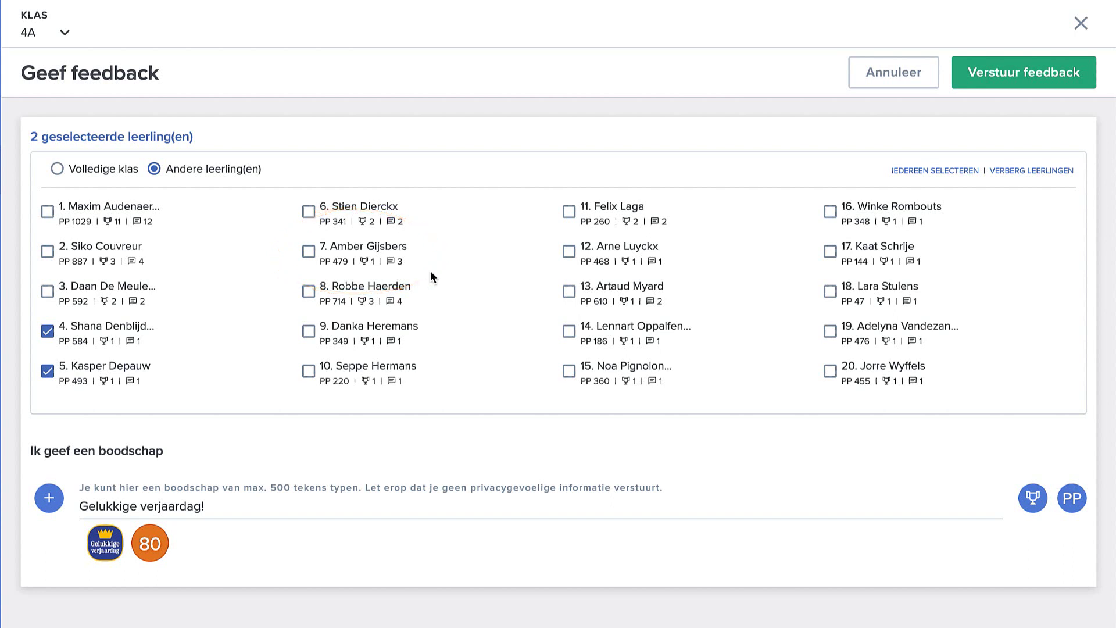
pyautogui.click(1030, 85)
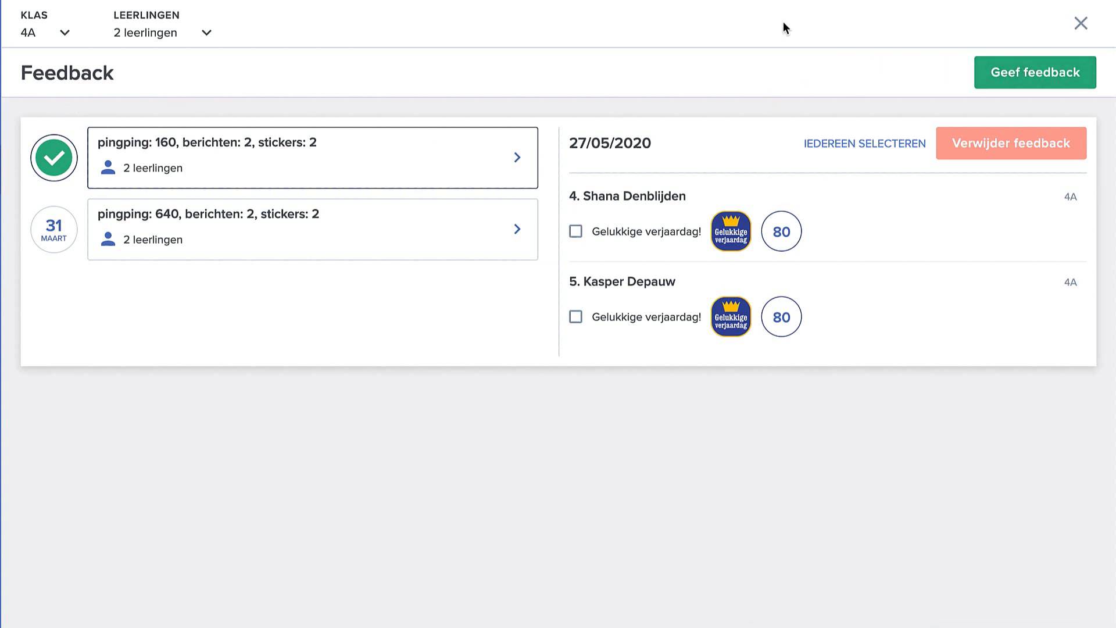
# - Start a new feedback message from the Feedback overview
pyautogui.click(1076, 83)
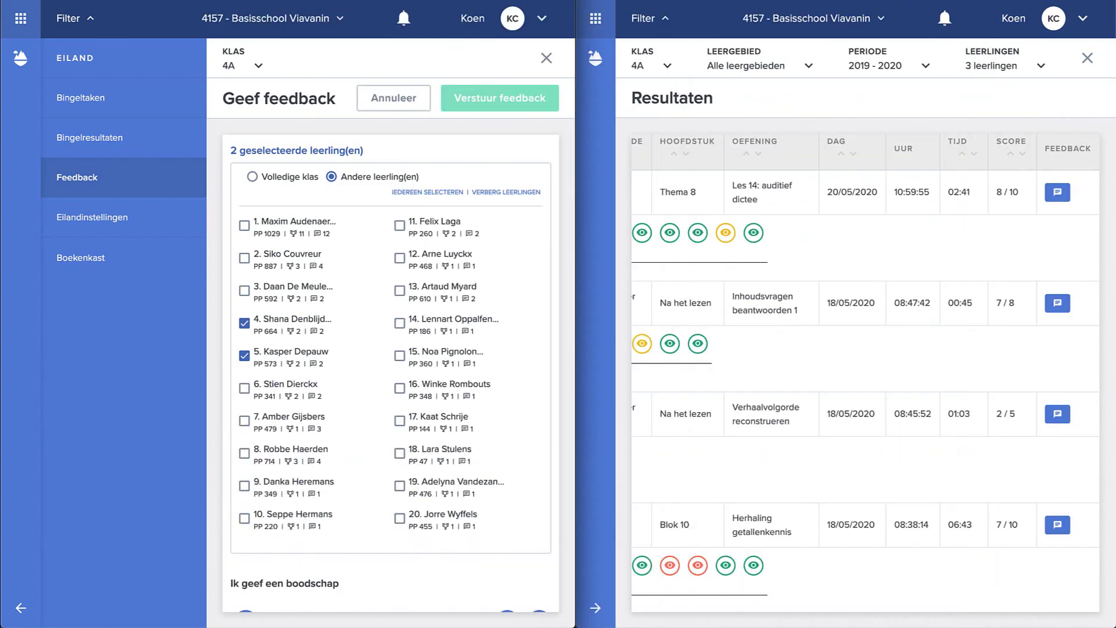
# - Collapse the Eiland side navigation and bring up the overview of Bingel areas
pyautogui.scroll(-1, 849, 175)
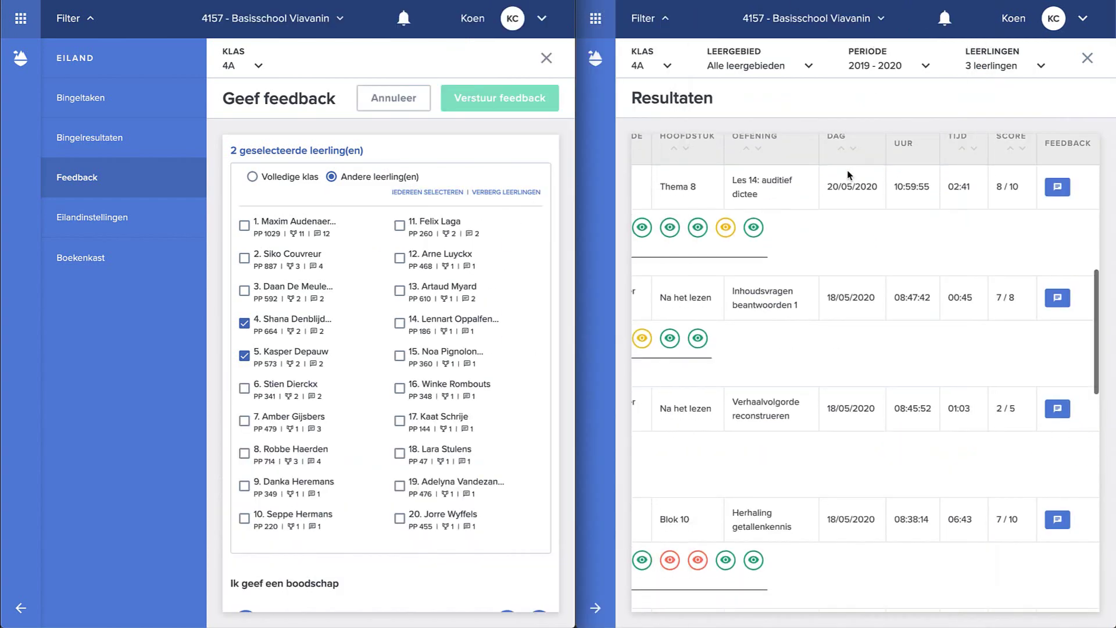
pyautogui.scroll(-2, 848, 174)
pyautogui.scroll(3, 849, 174)
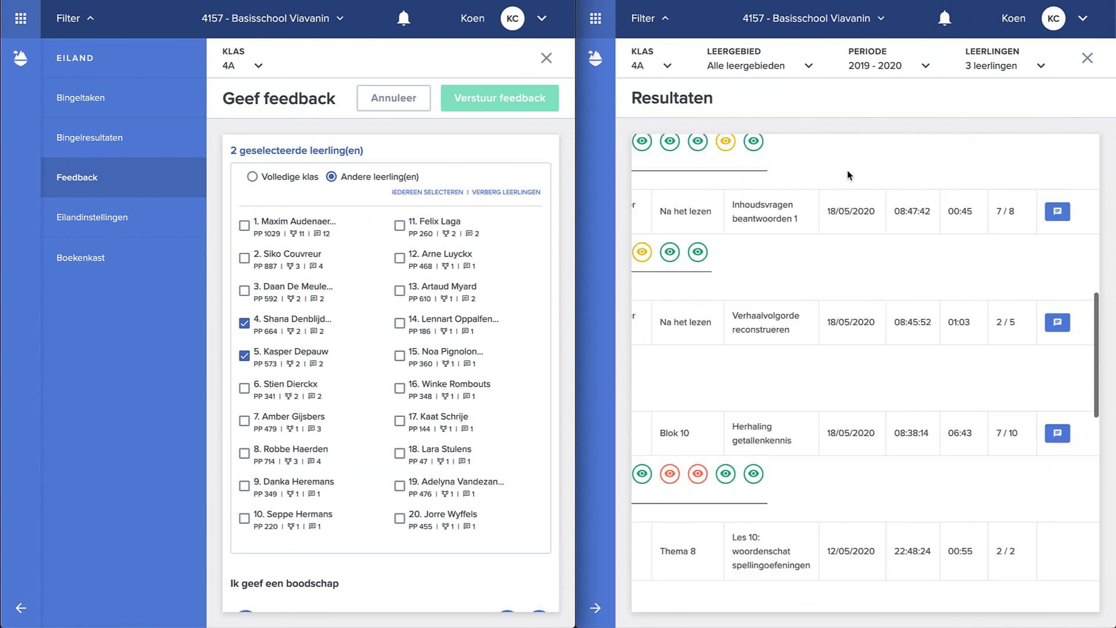
pyautogui.scroll(-3, 848, 175)
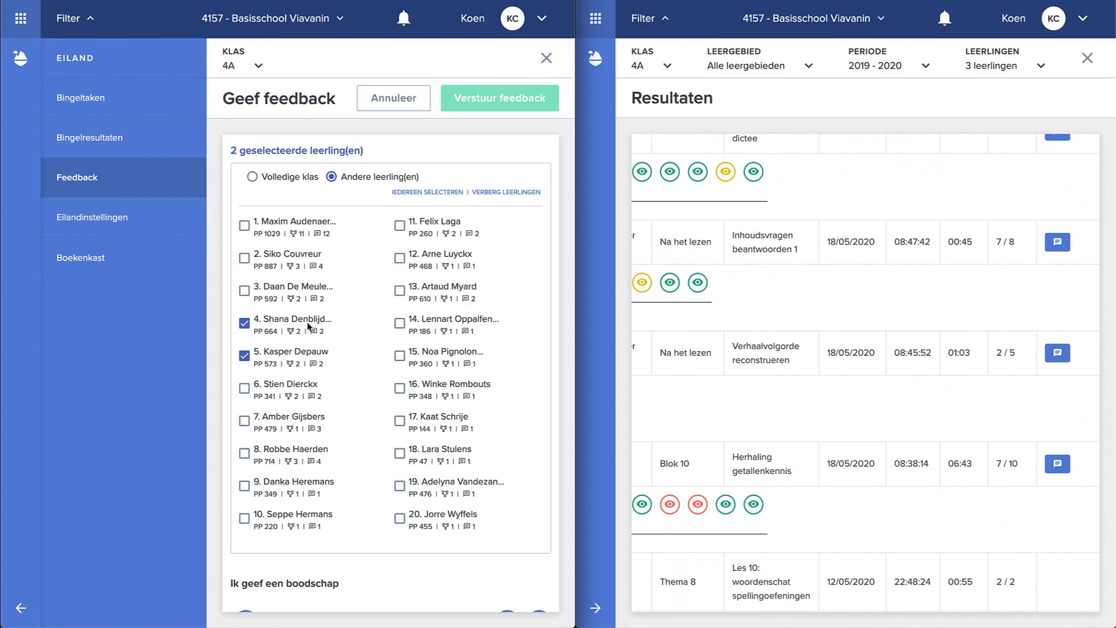
pyautogui.click(21, 607)
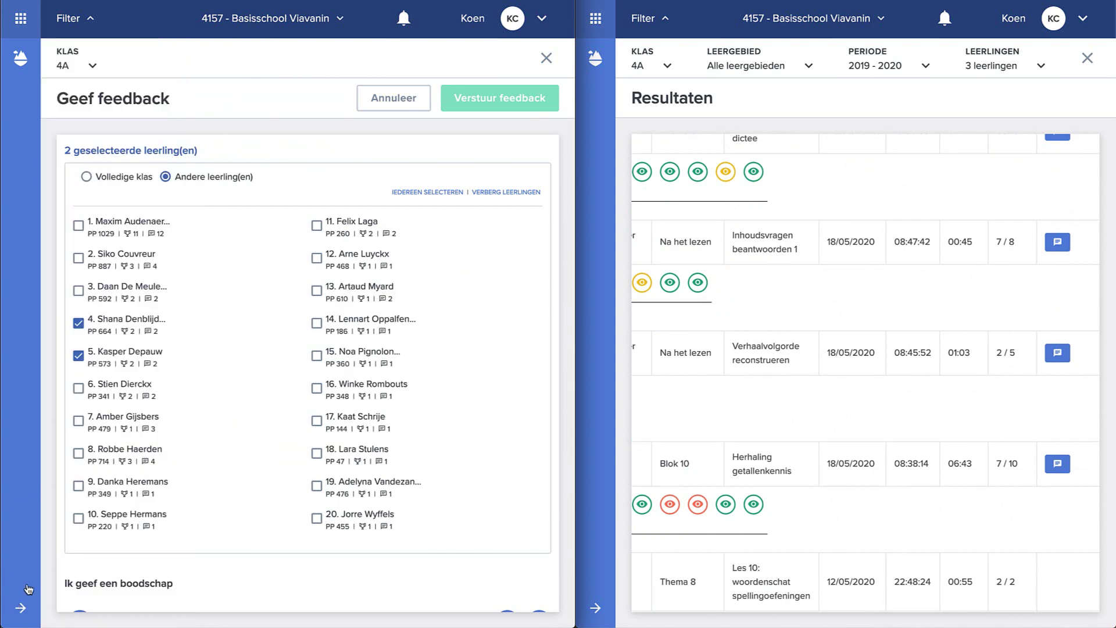
pyautogui.scroll(-1, 218, 402)
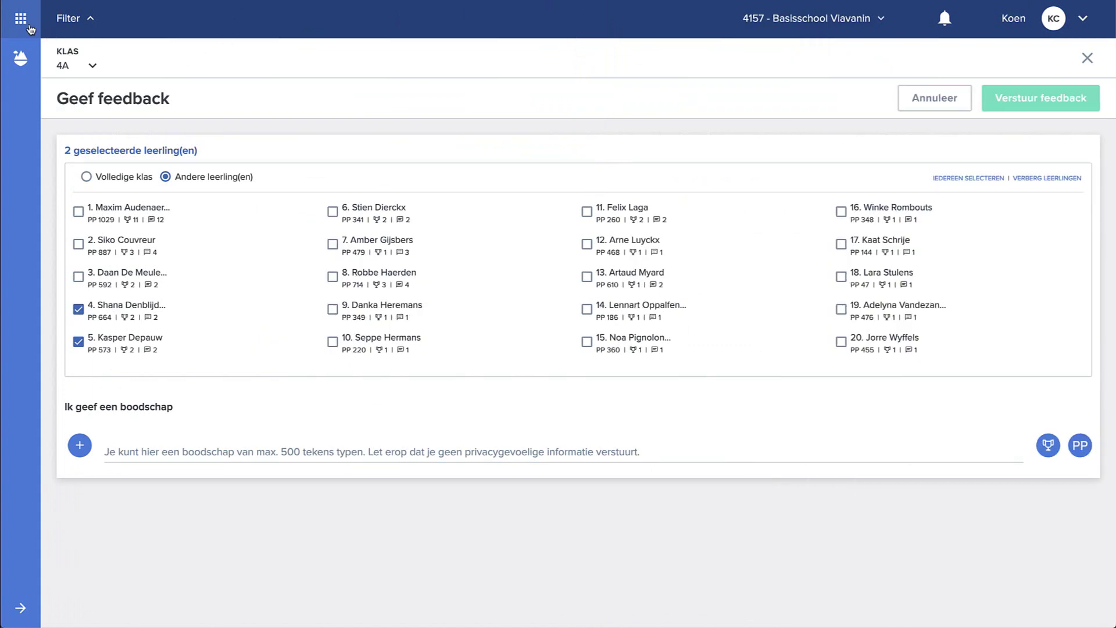
pyautogui.click(27, 26)
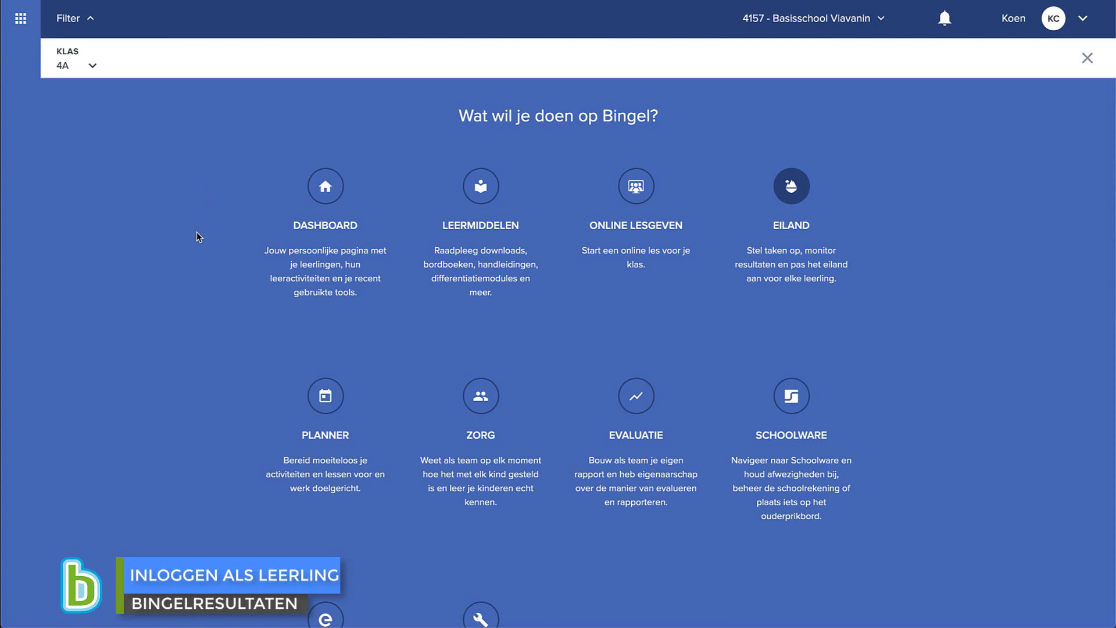
# - Filter the class dashboard on all 20 students of 4A and open the first student's card
pyautogui.click(338, 217)
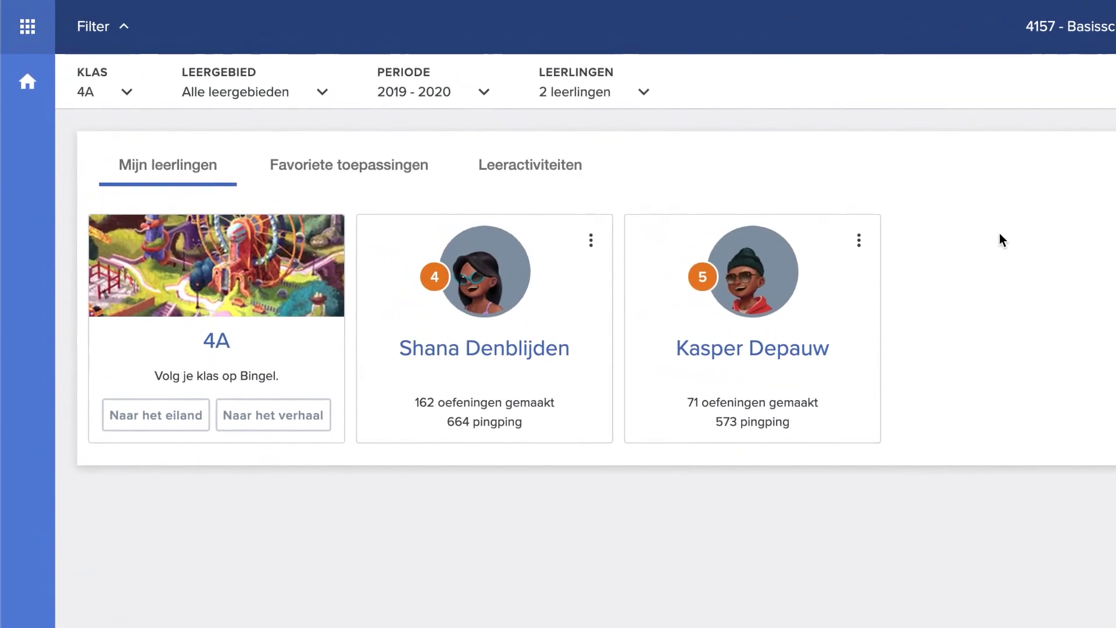
pyautogui.click(631, 101)
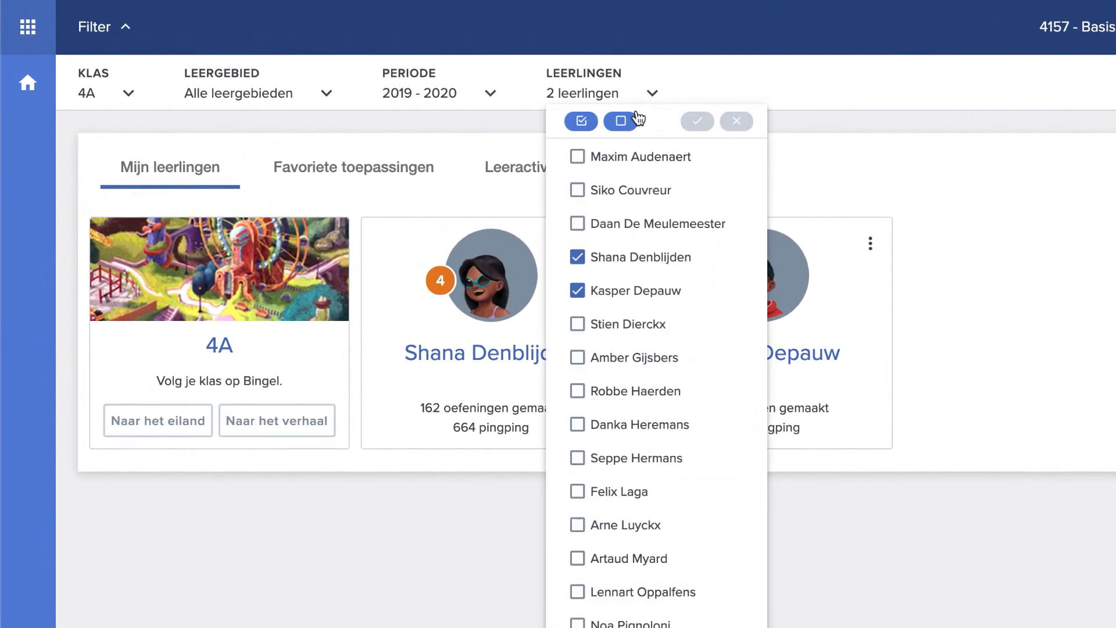
pyautogui.click(581, 121)
pyautogui.click(620, 121)
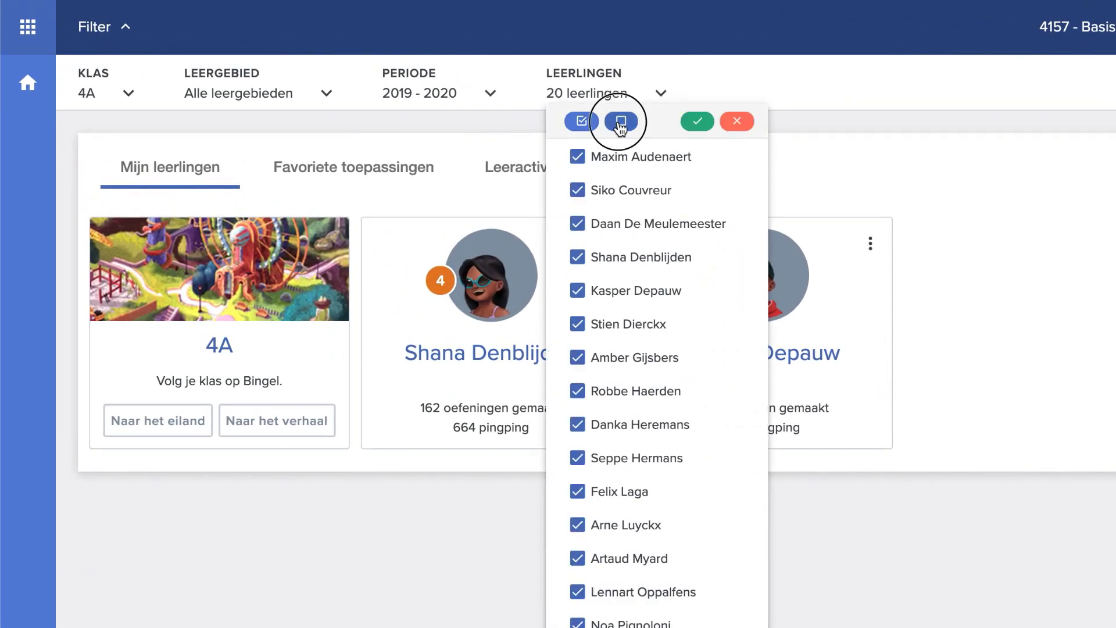
pyautogui.click(695, 121)
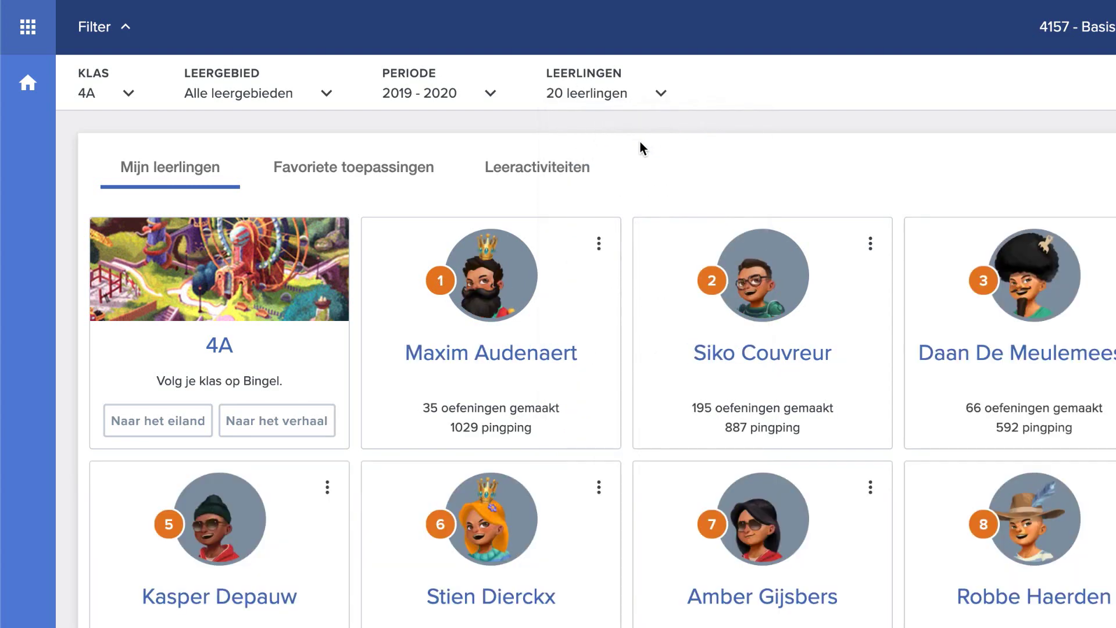
pyautogui.click(566, 311)
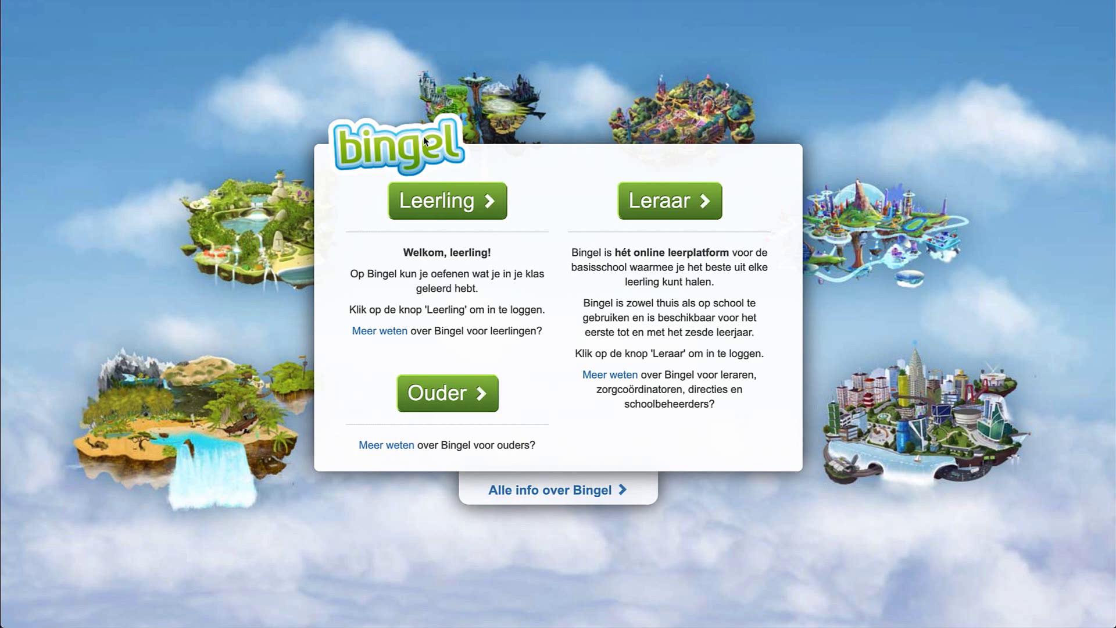
# - Log in as a student with the school code, class 4A and the saved login for number 1
pyautogui.click(439, 203)
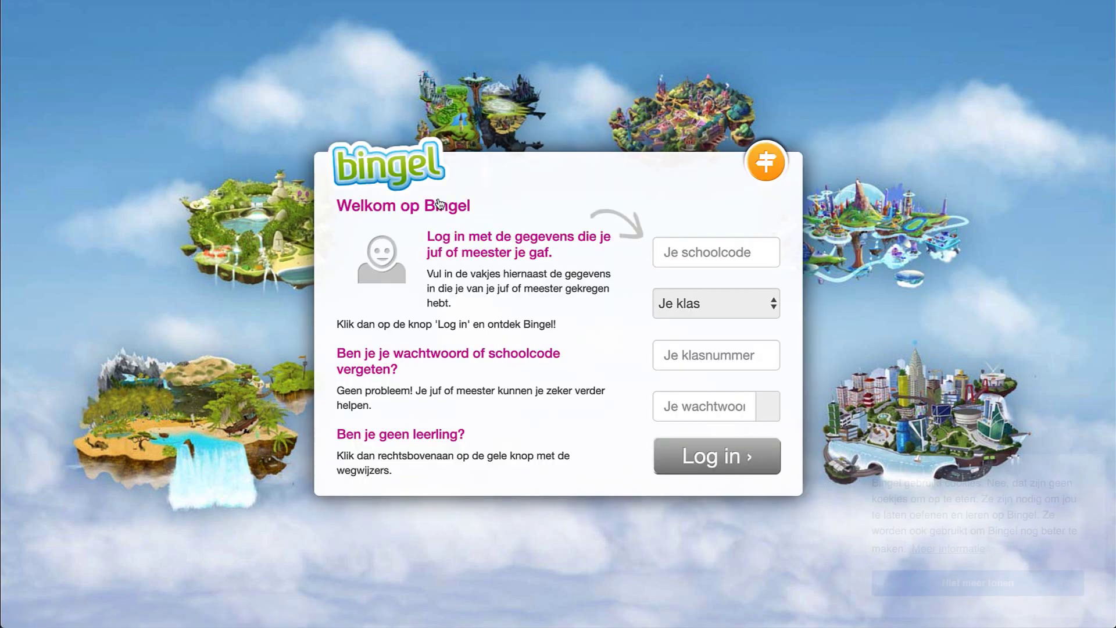
pyautogui.click(678, 247)
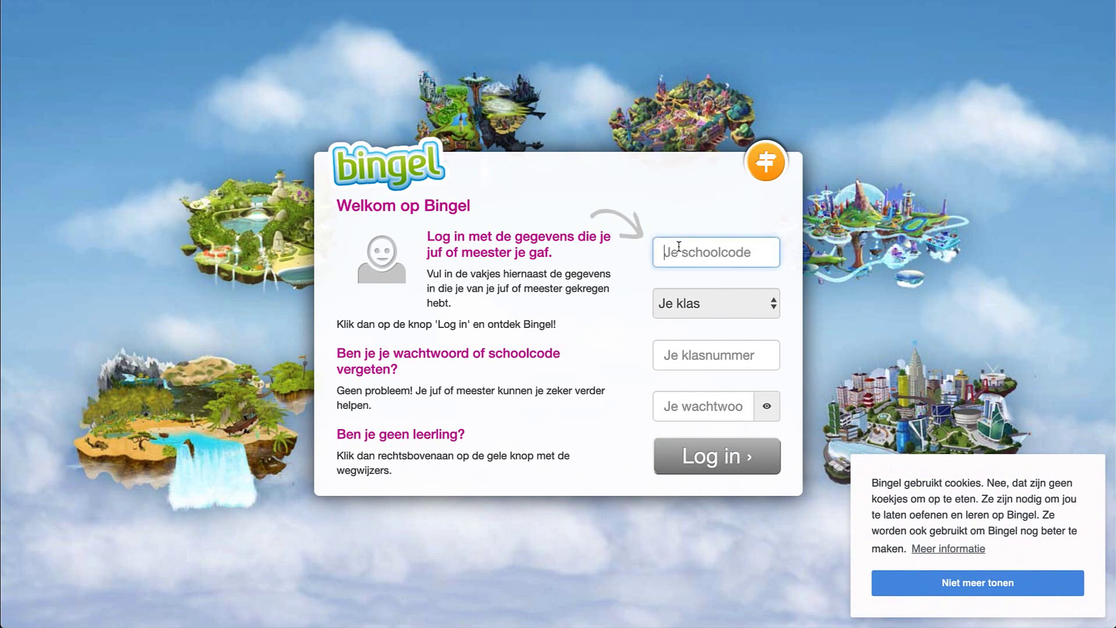
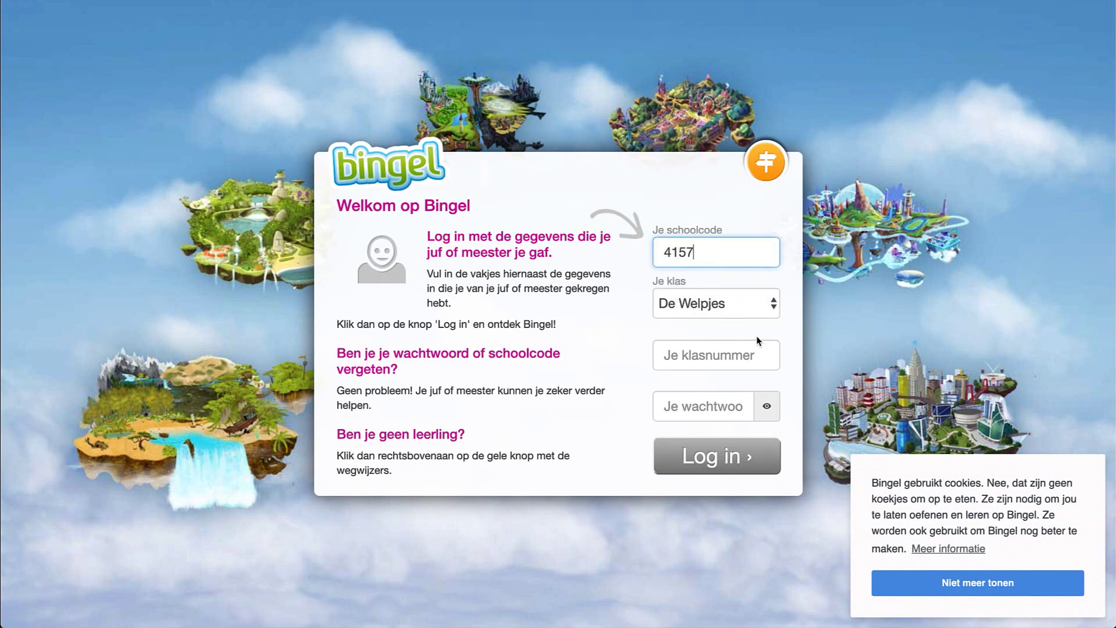
pyautogui.click(740, 299)
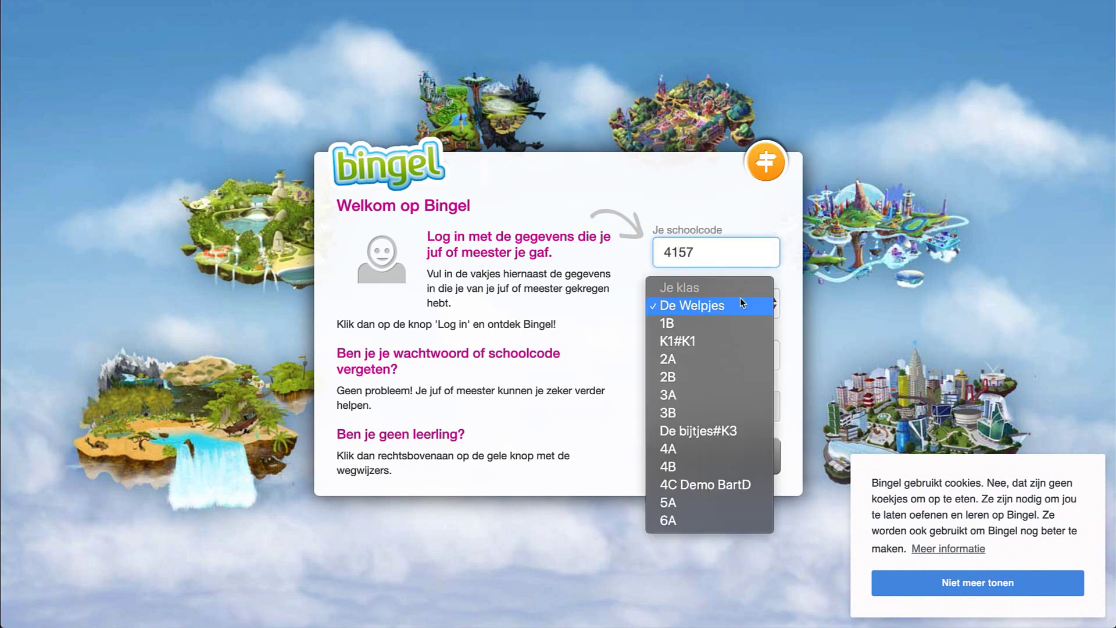
pyautogui.click(705, 449)
pyautogui.click(702, 358)
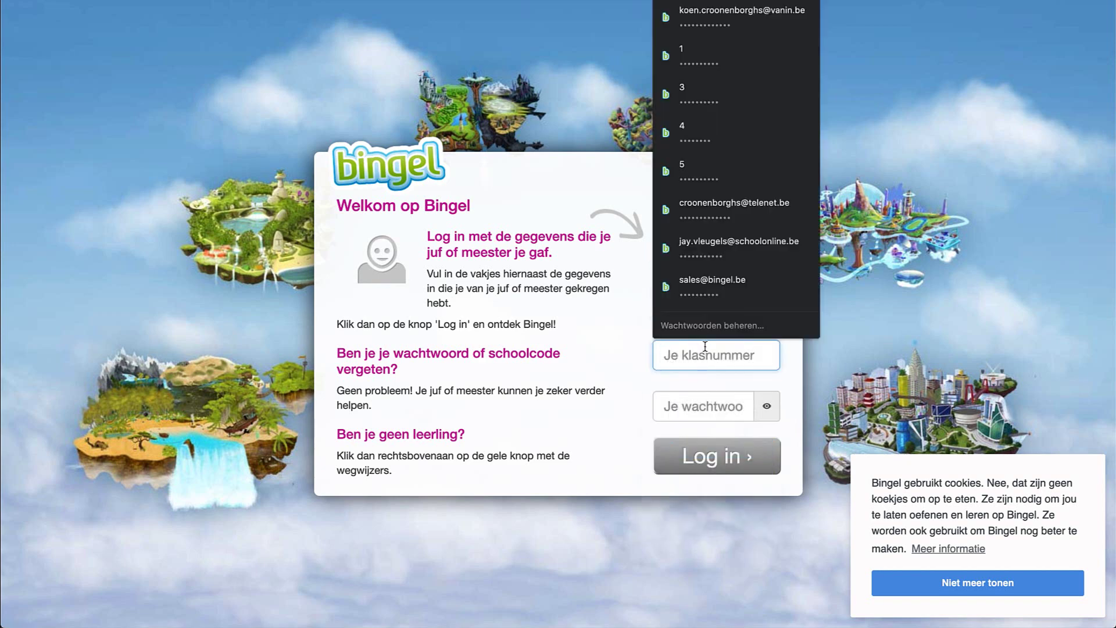
pyautogui.click(700, 64)
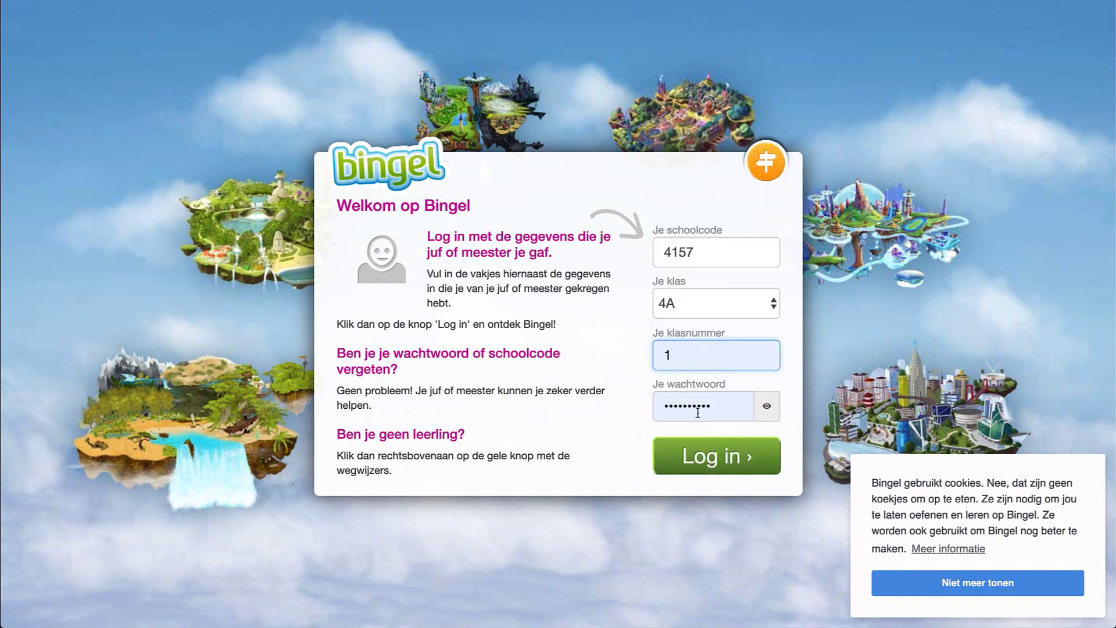
pyautogui.click(702, 462)
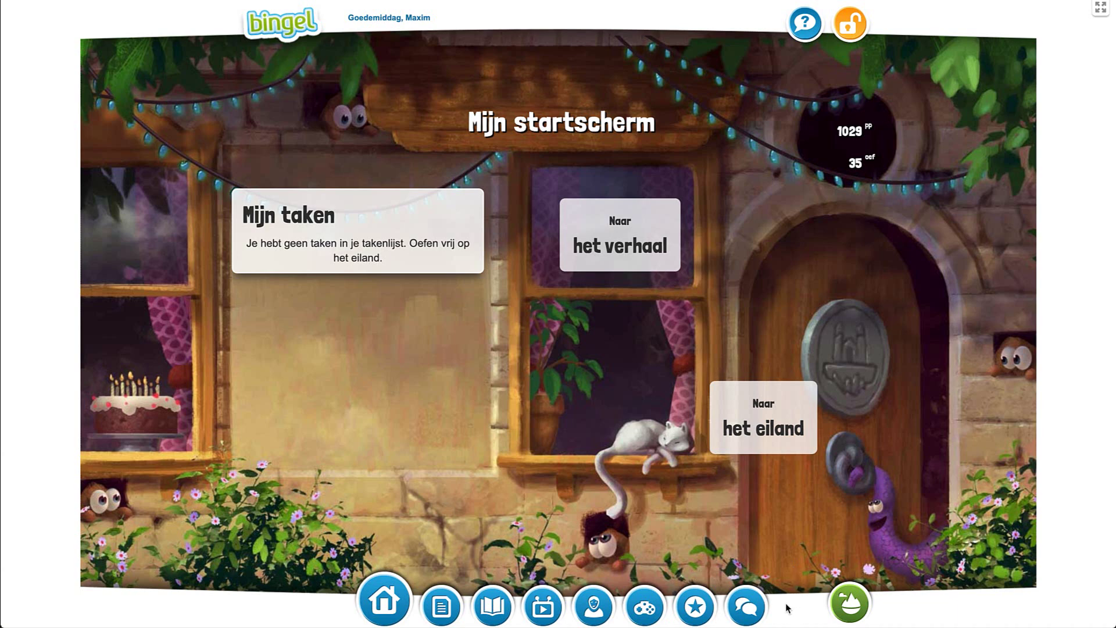
# - Open the pupil's Post (52) and scroll to the 'Je bent goed vooruitgegaan. Prima!' 40-pingping feedback
pyautogui.click(747, 606)
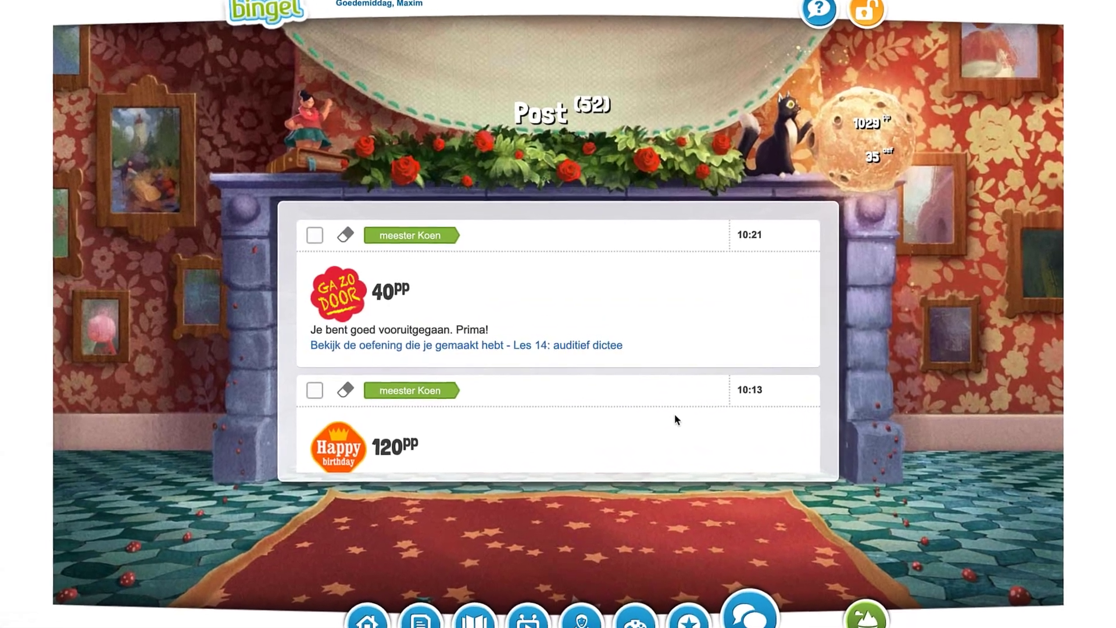
pyautogui.scroll(-6, 675, 418)
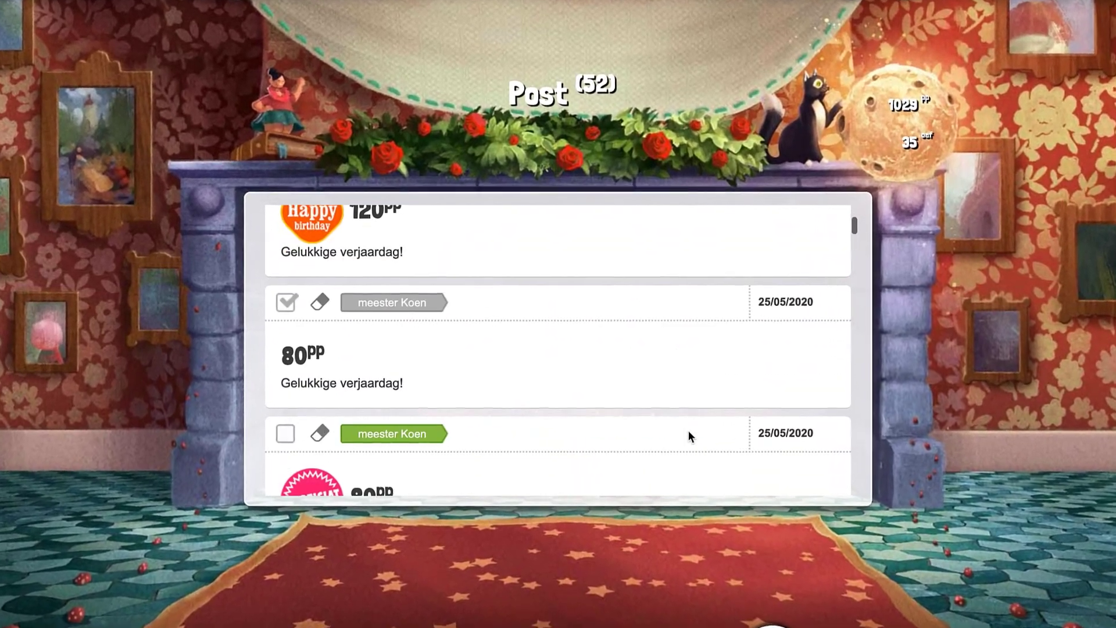
pyautogui.scroll(-3, 690, 434)
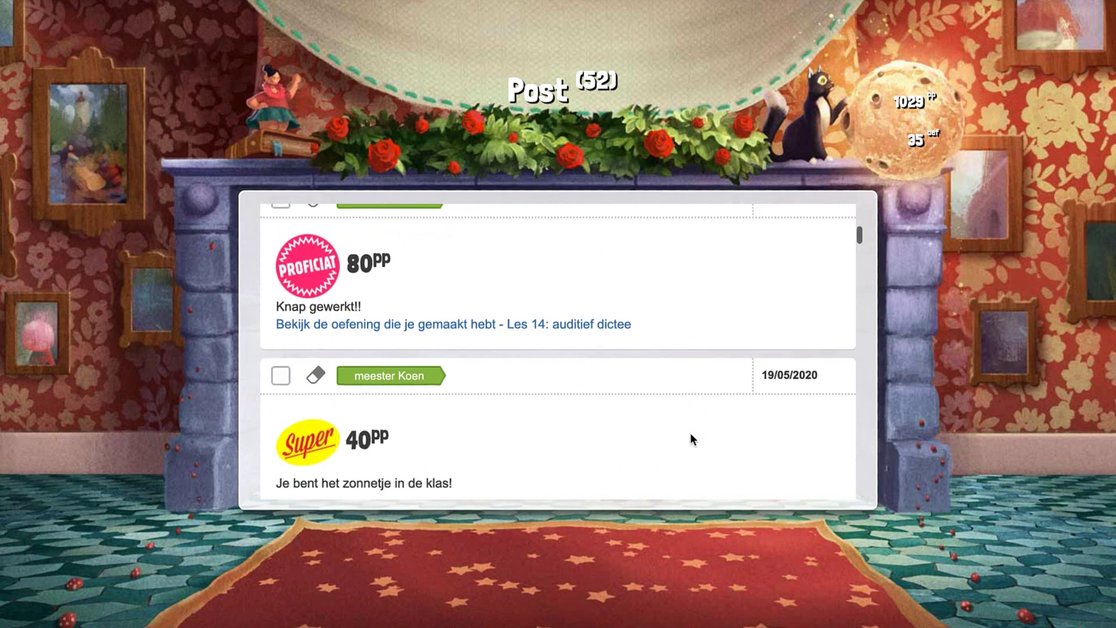
pyautogui.scroll(2, 690, 434)
pyautogui.scroll(5, 690, 433)
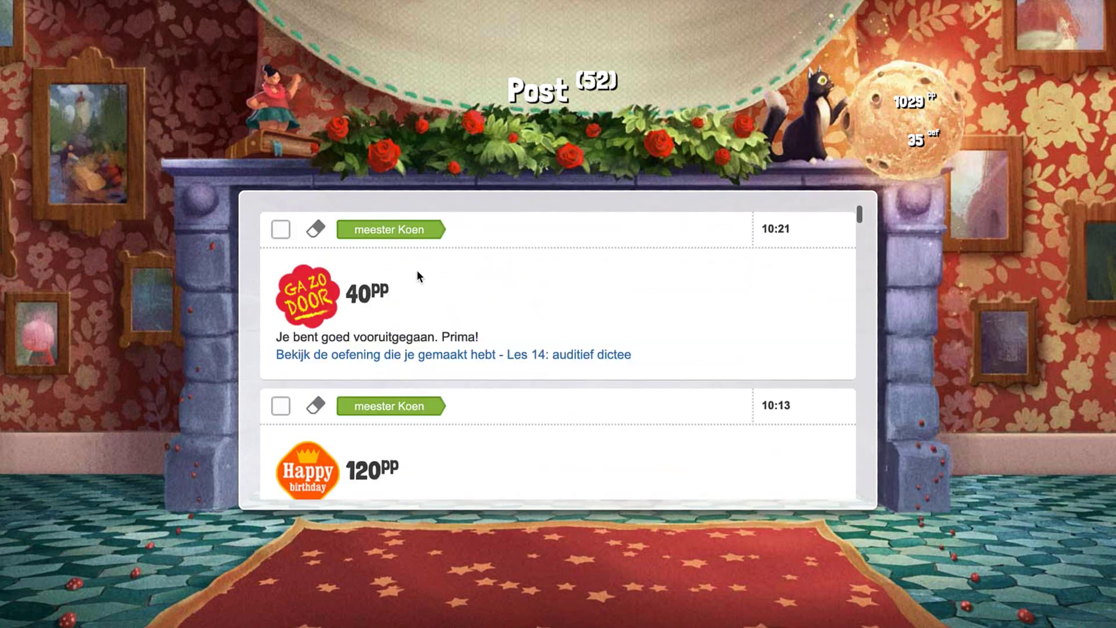
pyautogui.scroll(-4, 561, 415)
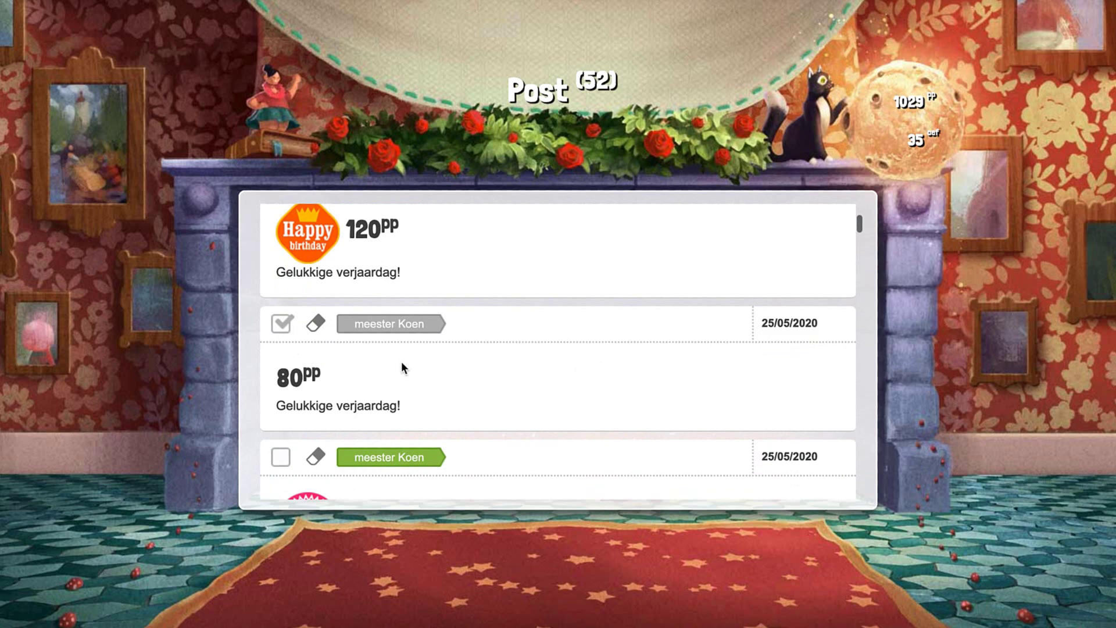
pyautogui.scroll(-4, 401, 361)
pyautogui.scroll(-6, 402, 355)
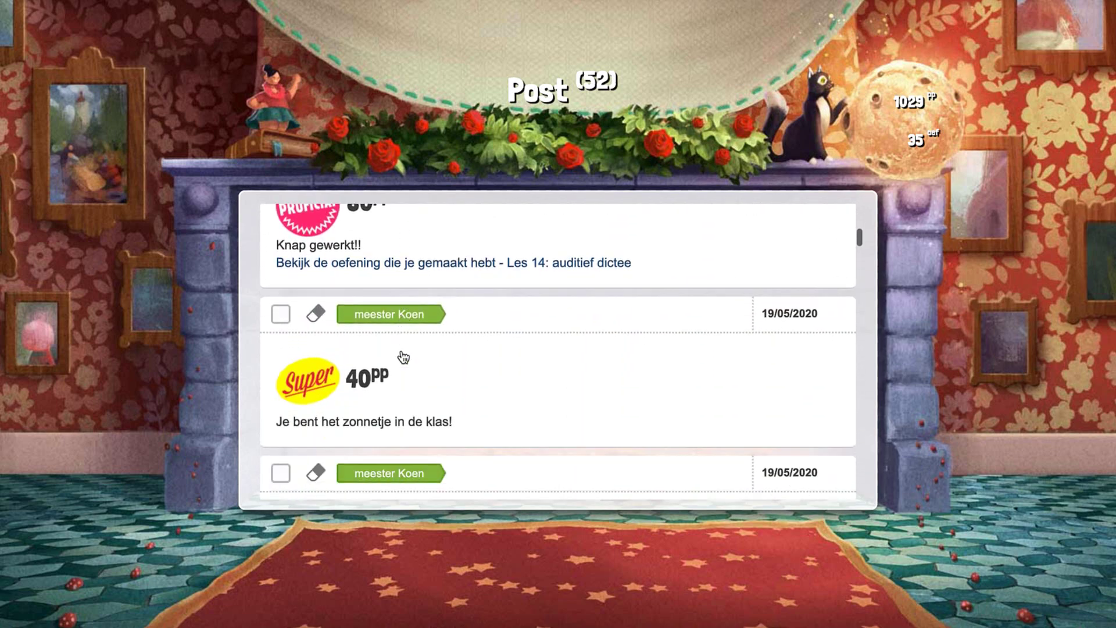
pyautogui.scroll(-3, 401, 351)
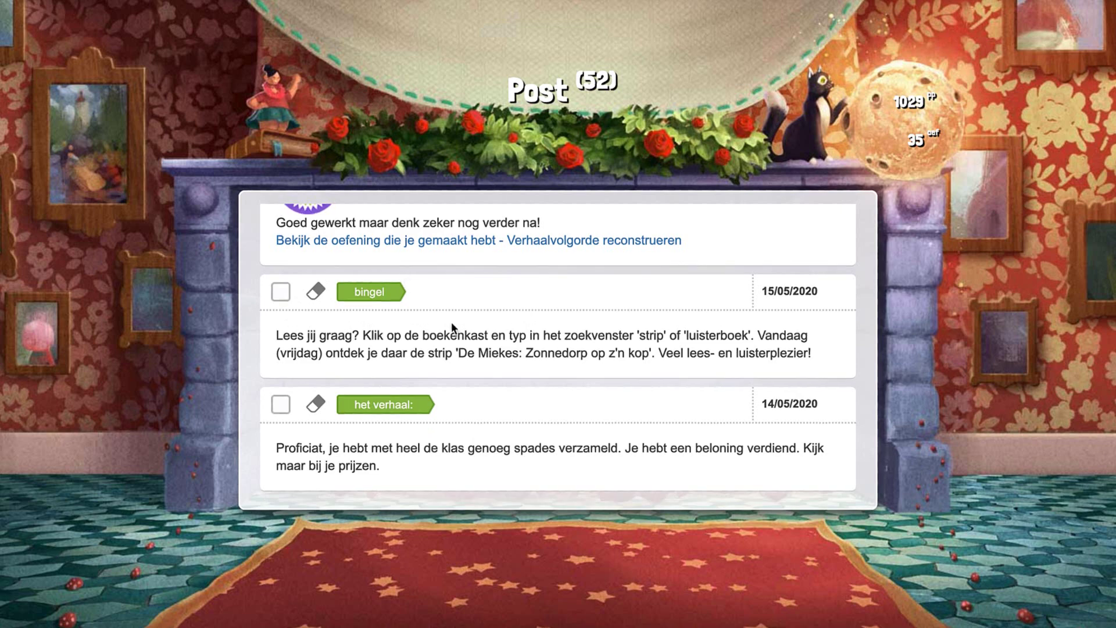
# - Tick and erase the 19/05 'Hou vol' 40-pingping message, leaving 51 posts
pyautogui.scroll(2, 451, 322)
pyautogui.click(282, 236)
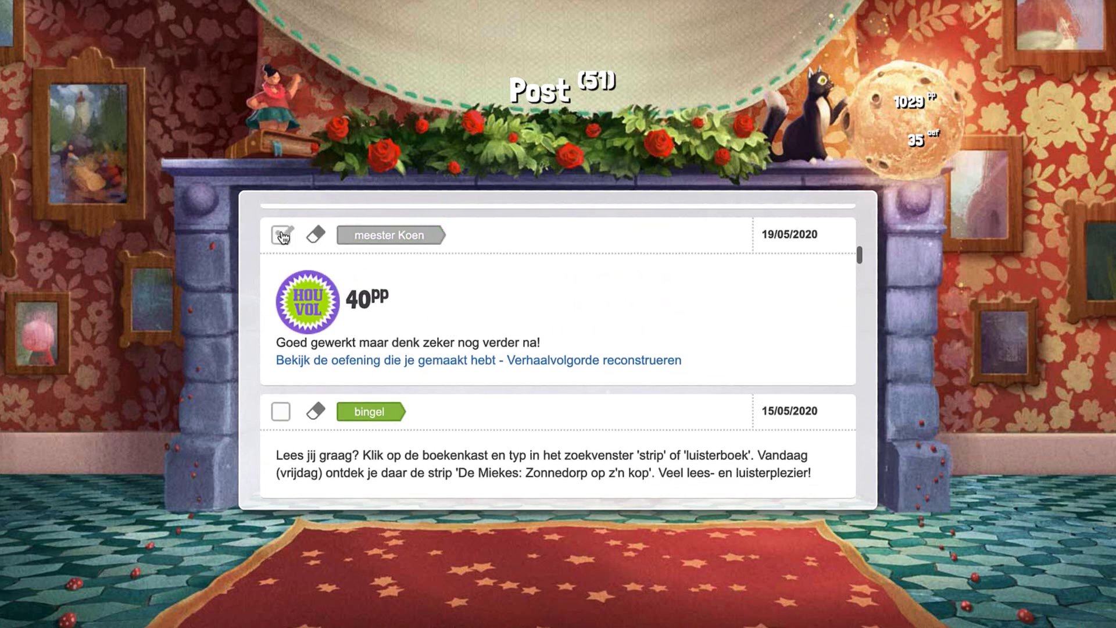
pyautogui.click(316, 235)
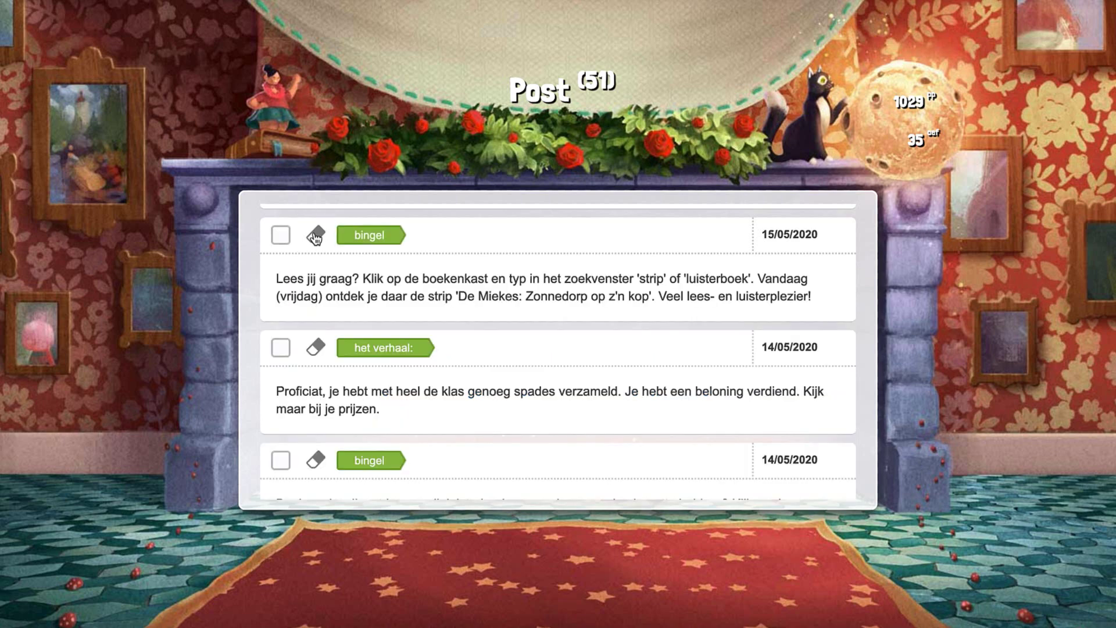
pyautogui.scroll(10, 316, 237)
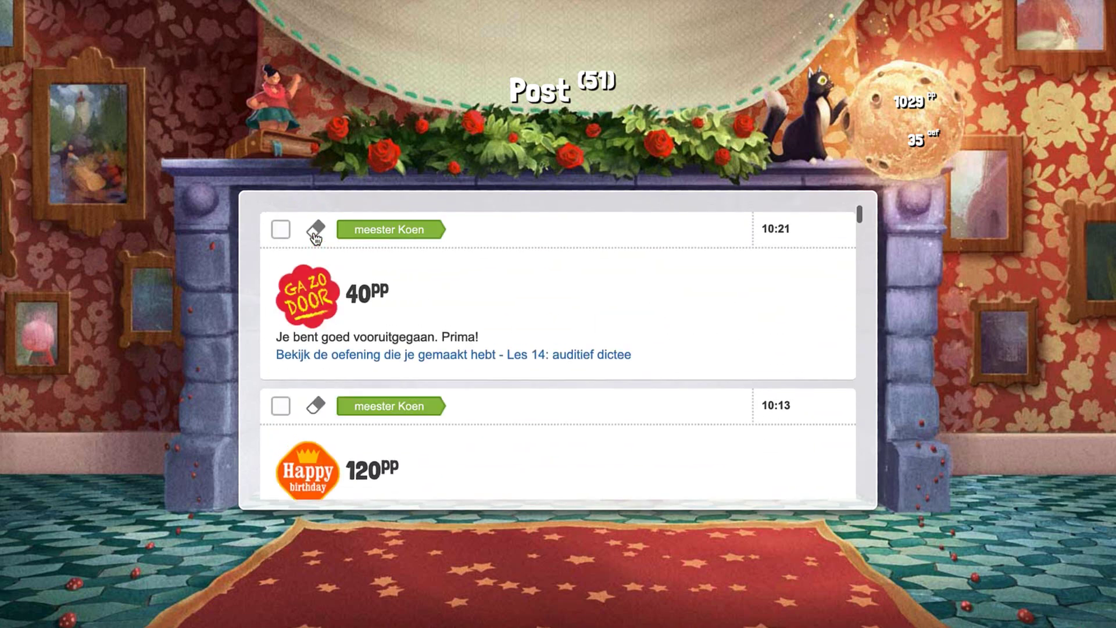